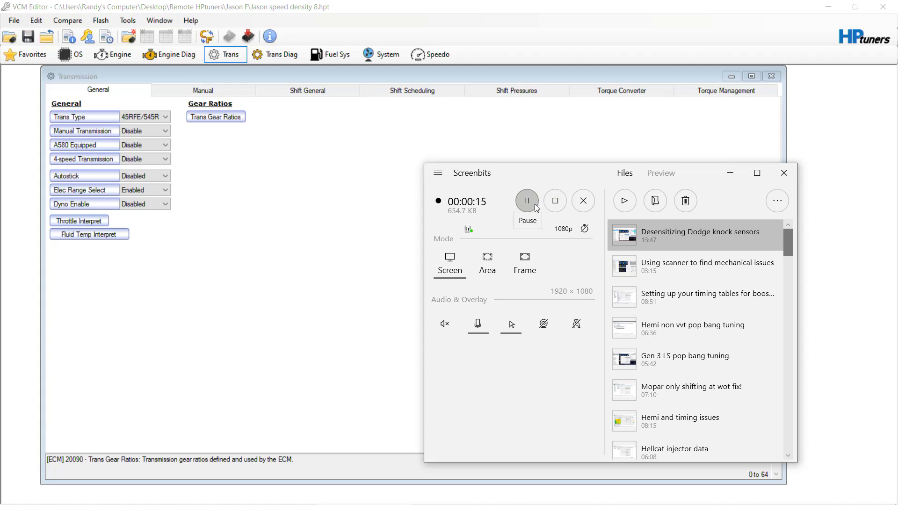
{"action": "left_click", "coordinate": [535, 205]}
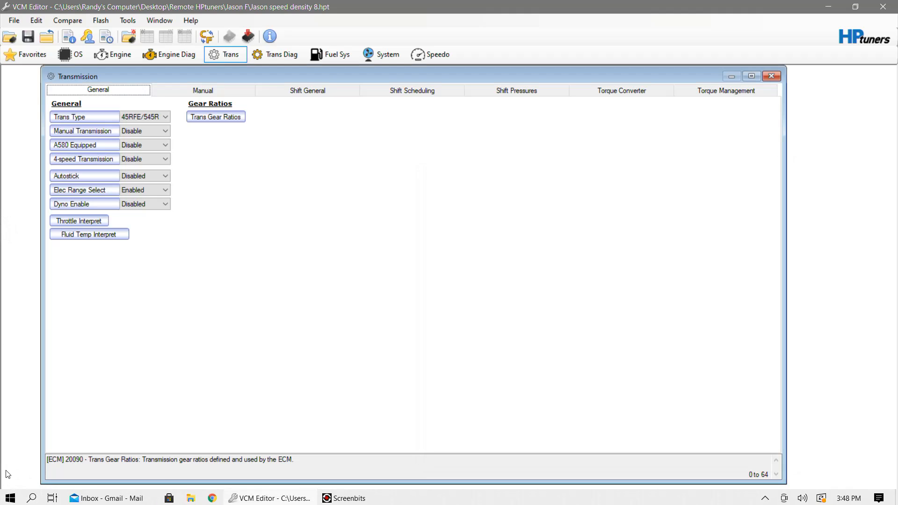
{"action": "left_click", "coordinate": [370, 504]}
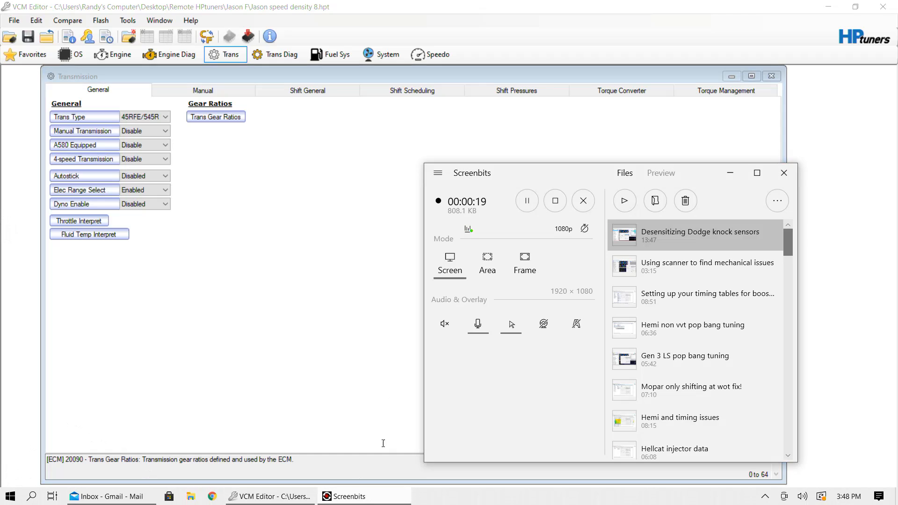
{"action": "left_click", "coordinate": [333, 328]}
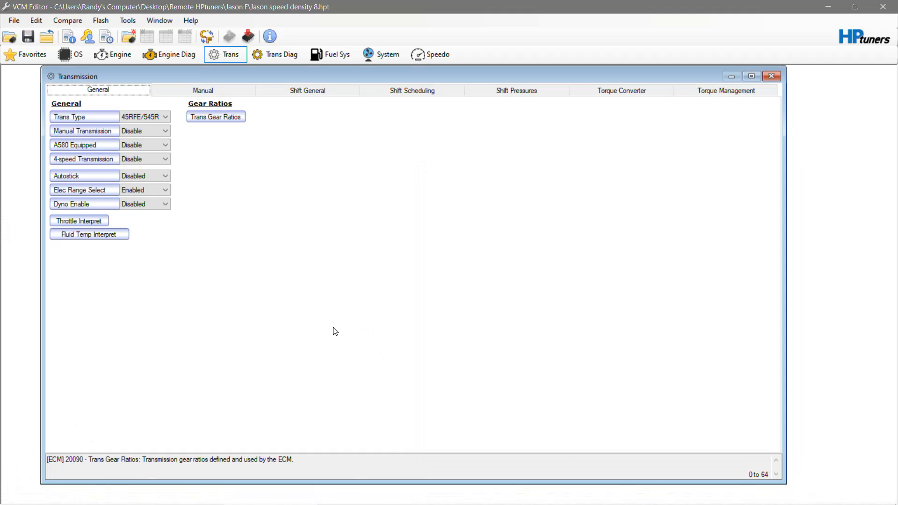
- Open the Trans Gear Ratios table, place it beside the Transmission window, and bring the Transmission window to the front
{"action": "left_click", "coordinate": [232, 118]}
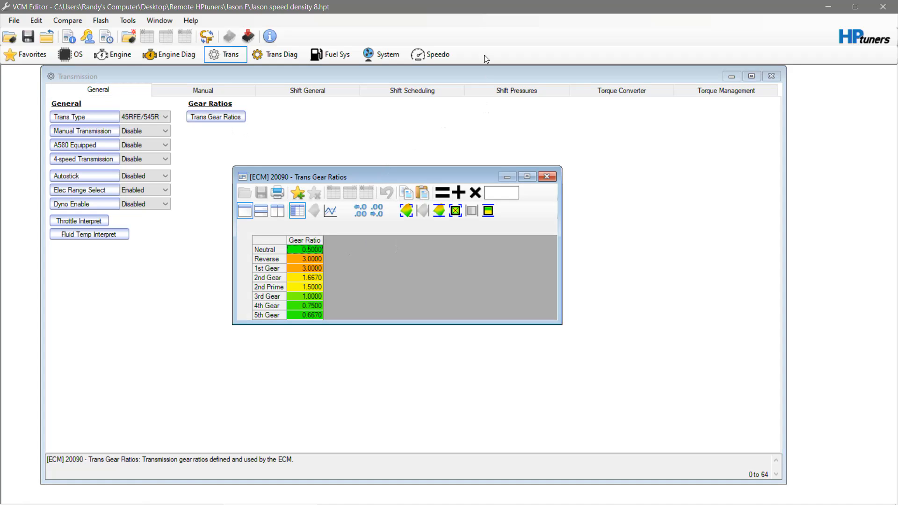
{"action": "left_click_drag", "start_coordinate": [490, 72], "coordinate": [579, 71]}
{"action": "left_click", "coordinate": [313, 116]}
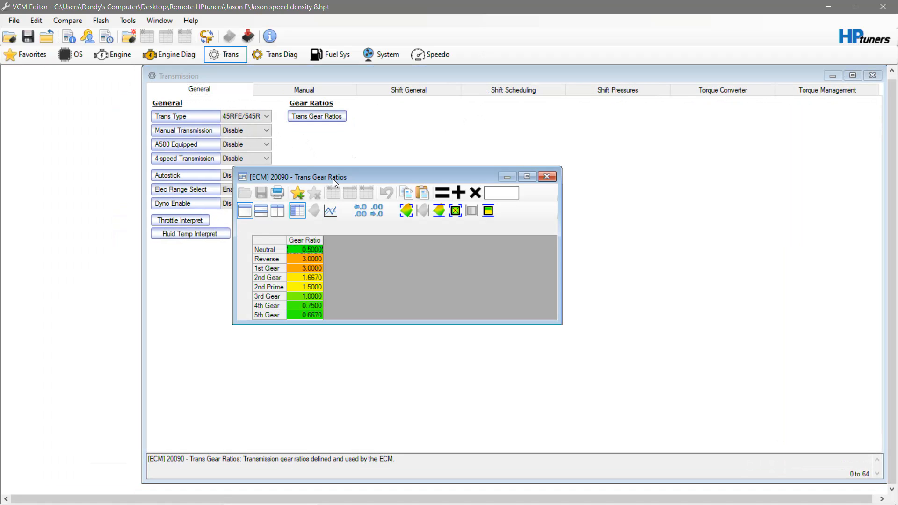
{"action": "left_click_drag", "start_coordinate": [335, 174], "coordinate": [126, 91]}
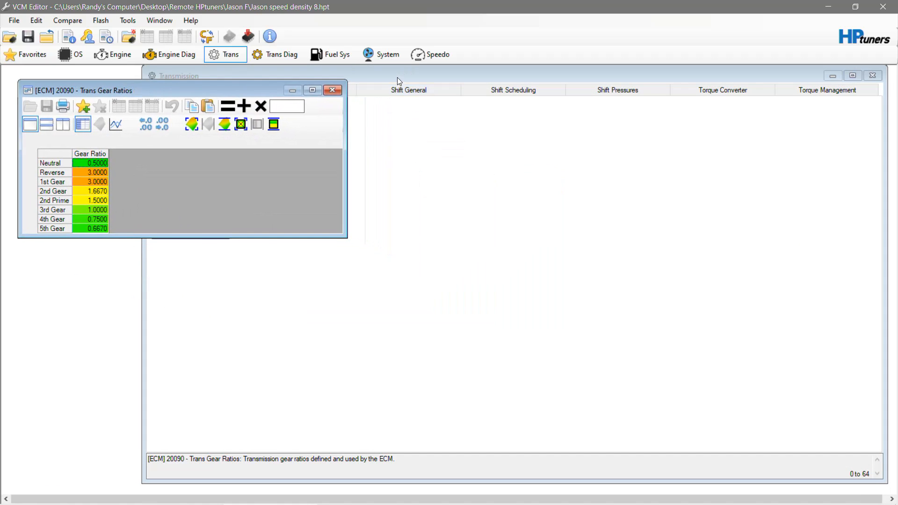
{"action": "left_click", "coordinate": [395, 77]}
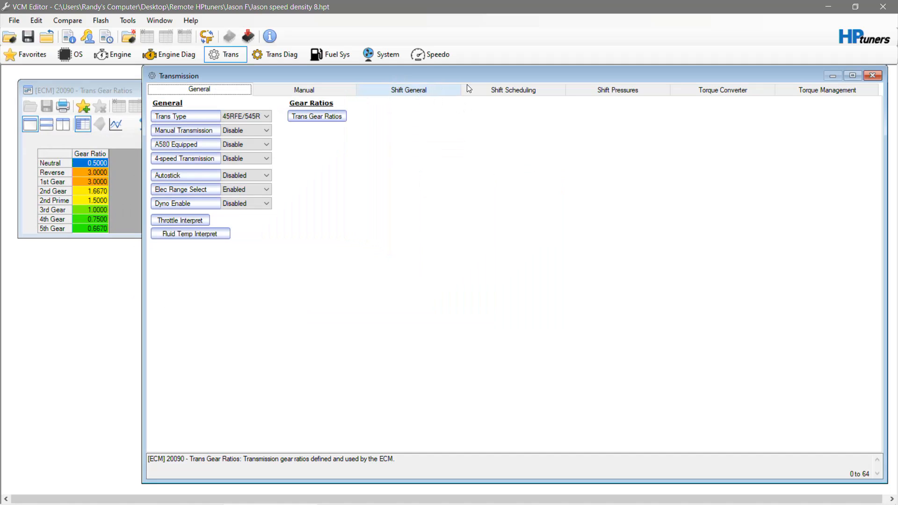
- Open the overdrive normal 1-2 shift RPM table from Shift Scheduling and place it below the gear ratios table
{"action": "left_click", "coordinate": [491, 90]}
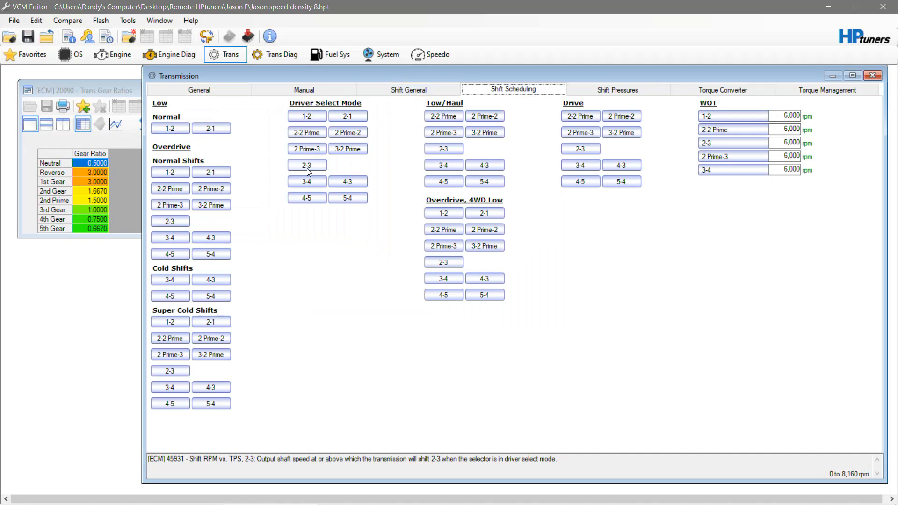
{"action": "left_click", "coordinate": [165, 176]}
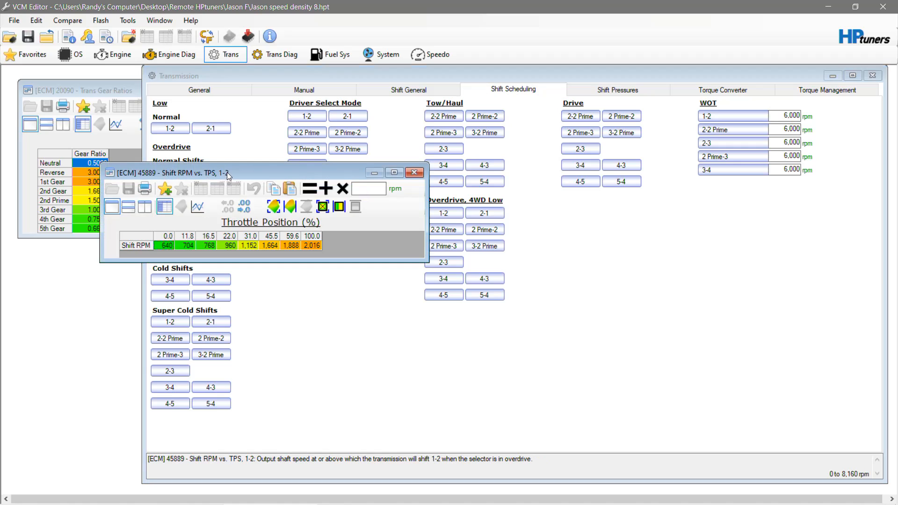
{"action": "left_click_drag", "start_coordinate": [228, 176], "coordinate": [145, 280]}
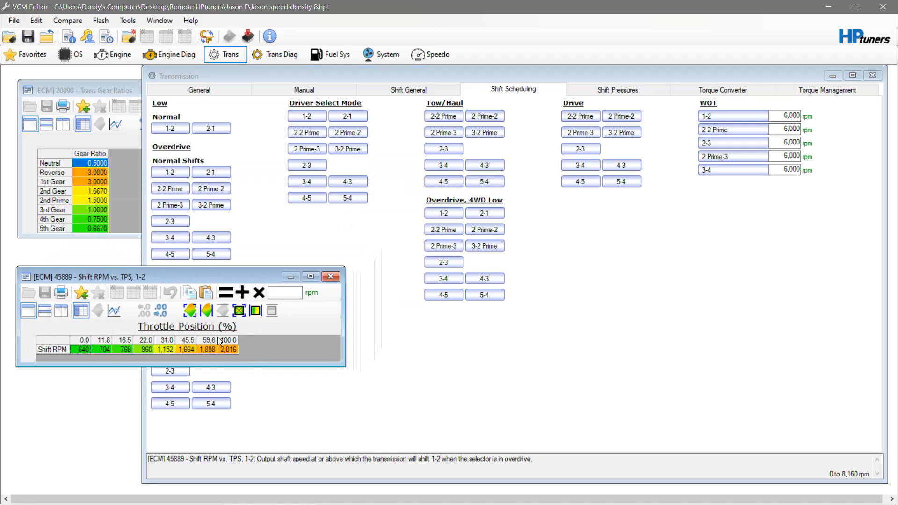
{"action": "left_click", "coordinate": [125, 21]}
{"action": "left_click", "coordinate": [142, 31]}
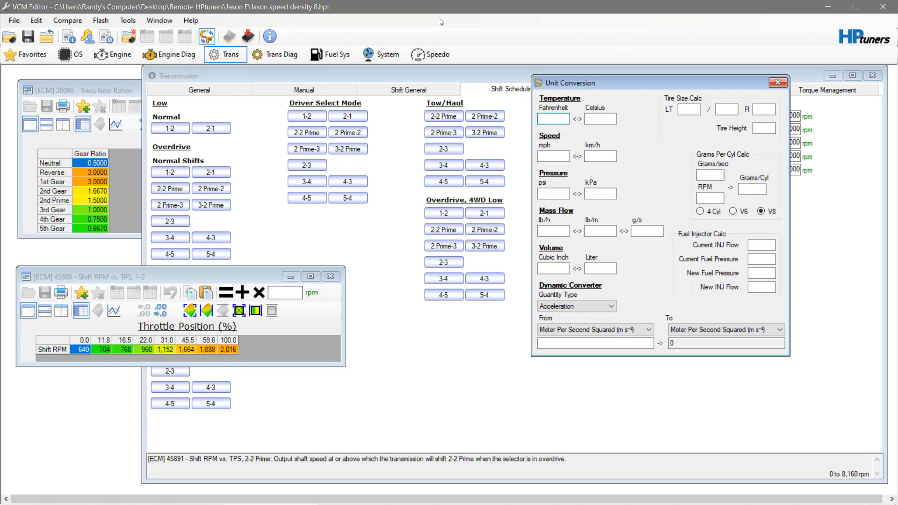
{"action": "left_click", "coordinate": [783, 85]}
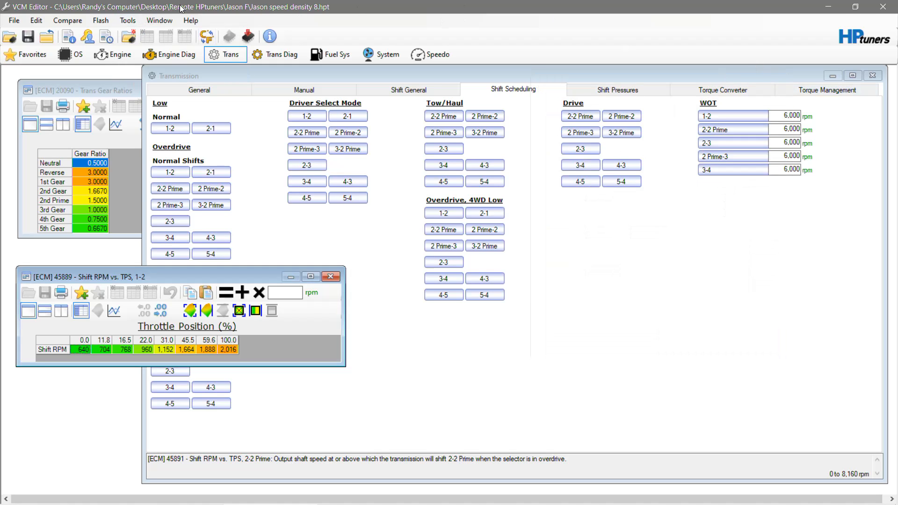
- Open the calculator, enter 6000, and move it clear of the gear ratios table
{"action": "left_click", "coordinate": [130, 24]}
{"action": "left_click", "coordinate": [146, 46]}
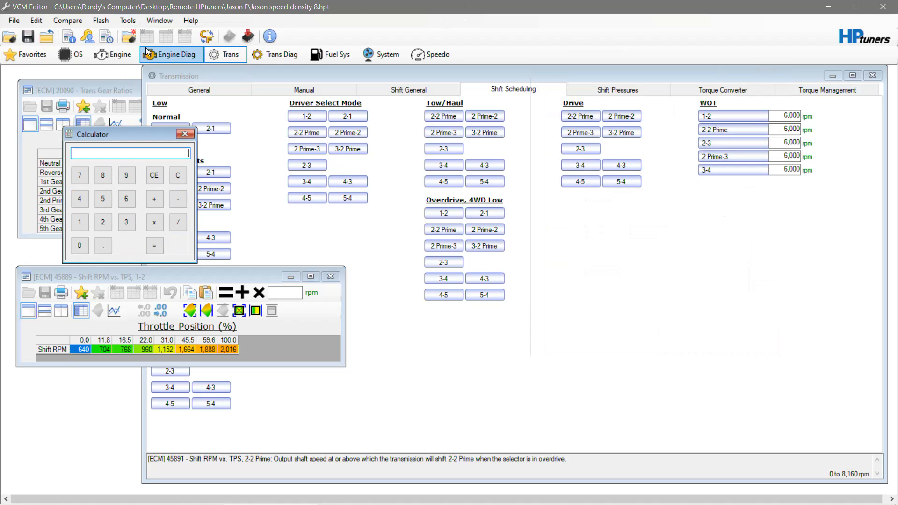
{"action": "left_click", "coordinate": [127, 199]}
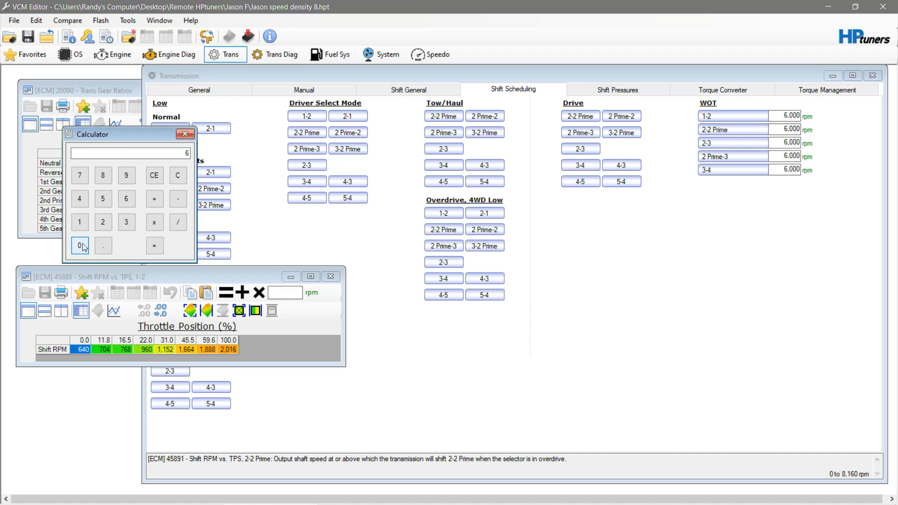
{"action": "double_click", "coordinate": [81, 246]}
{"action": "left_click", "coordinate": [81, 247]}
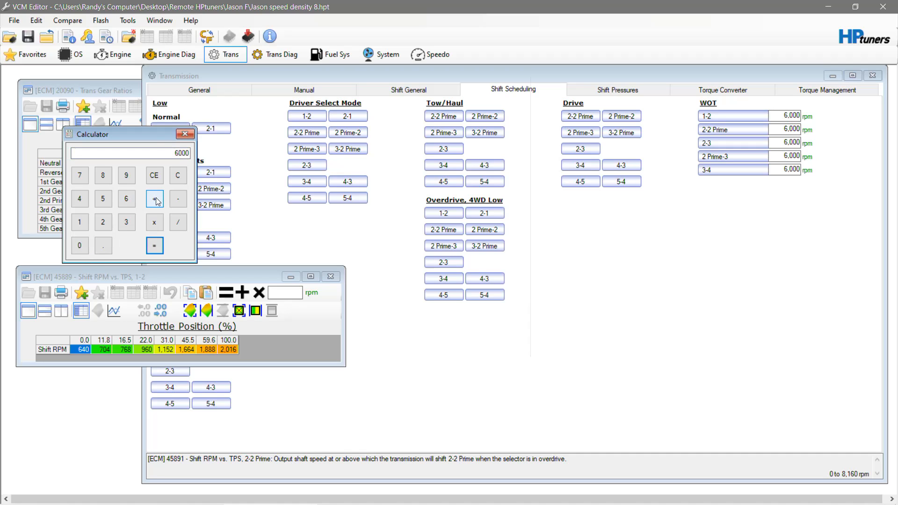
{"action": "left_click_drag", "start_coordinate": [156, 134], "coordinate": [260, 100]}
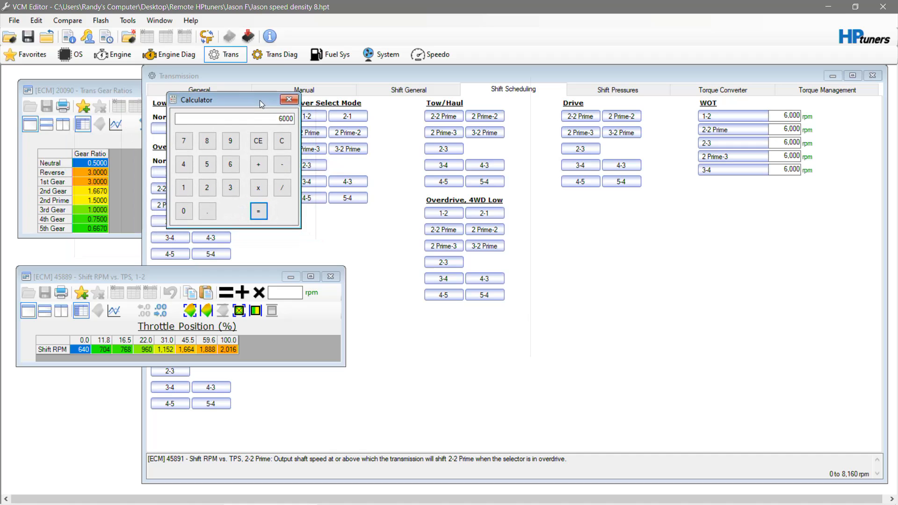
{"action": "left_click", "coordinate": [258, 164]}
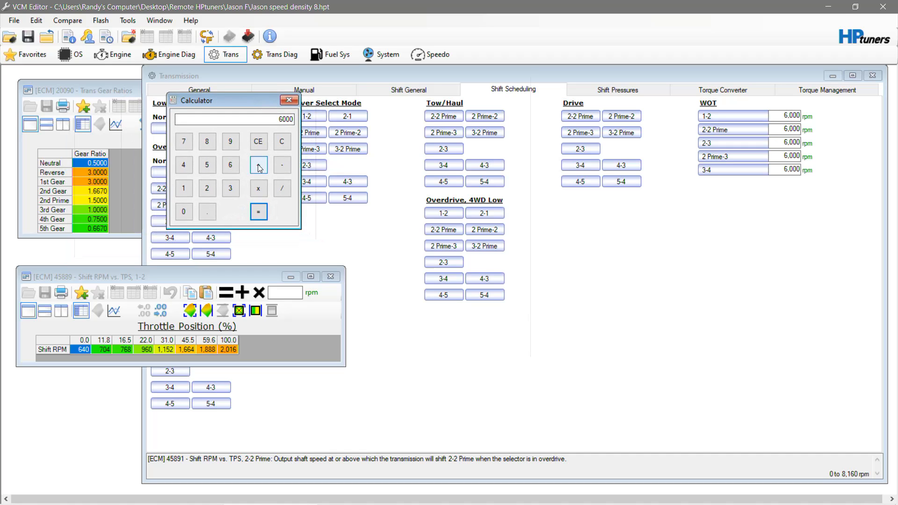
{"action": "left_click", "coordinate": [231, 188]}
{"action": "left_click", "coordinate": [258, 212]}
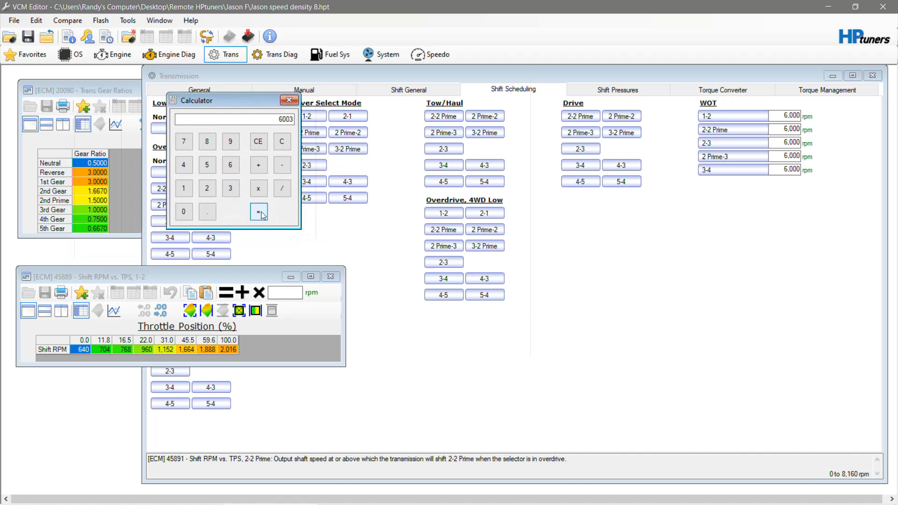
- Calculate 6000 divided by the 1st gear ratio of 3
{"action": "left_click", "coordinate": [231, 165]}
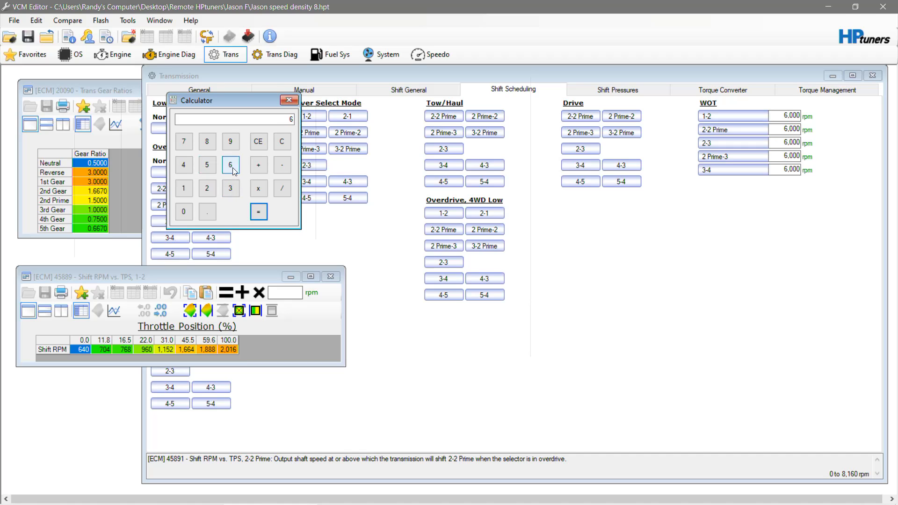
{"action": "left_click", "coordinate": [184, 211]}
{"action": "left_click", "coordinate": [184, 213]}
{"action": "left_click", "coordinate": [184, 213]}
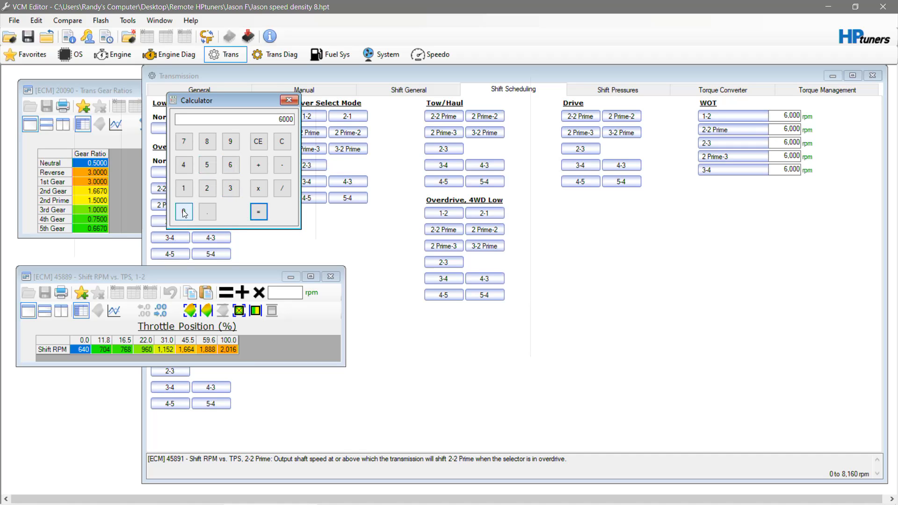
{"action": "left_click", "coordinate": [283, 189]}
{"action": "left_click", "coordinate": [231, 189]}
{"action": "left_click", "coordinate": [260, 213]}
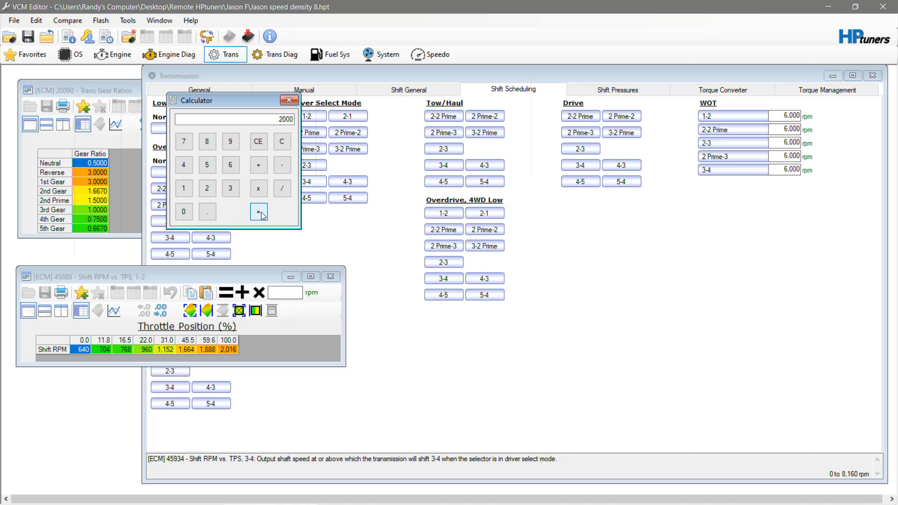
- Set the 1-2 shift RPM at 100% throttle to 2000 and close the table
{"action": "left_click", "coordinate": [231, 350]}
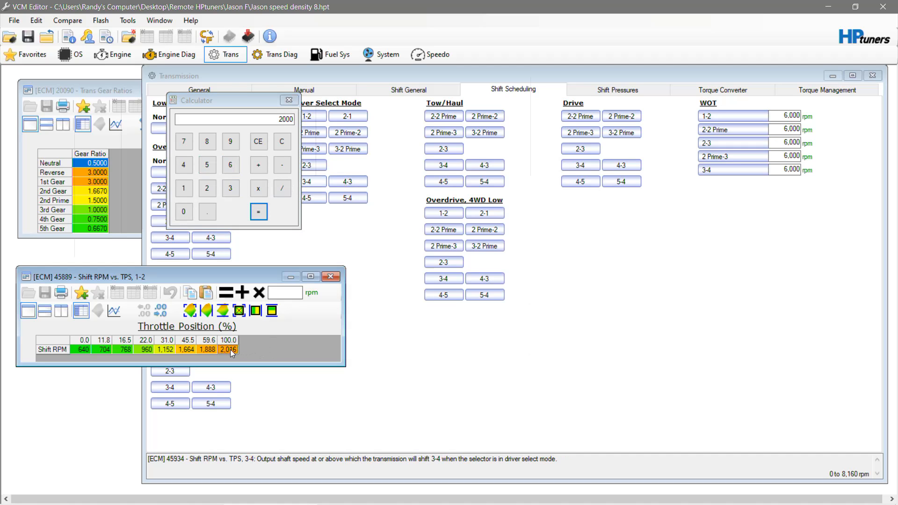
{"action": "type", "text": "2000"}
{"action": "key", "text": "Return"}
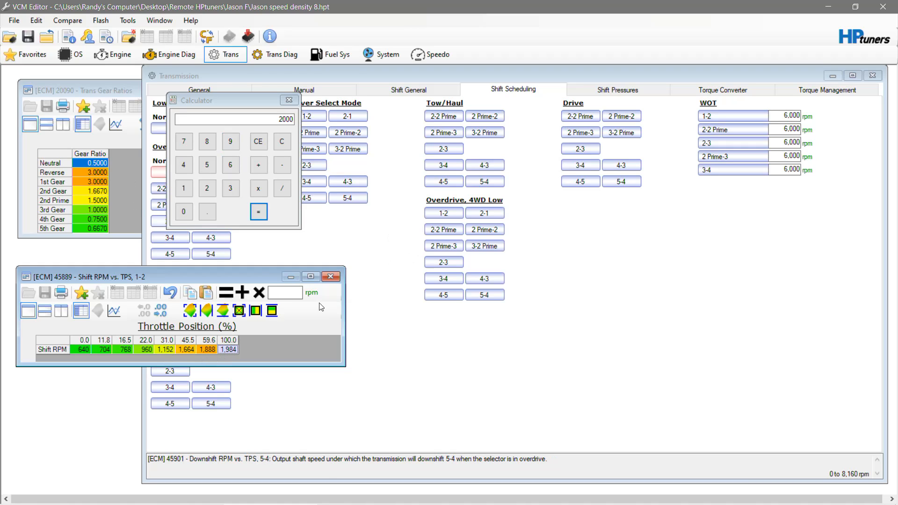
{"action": "left_click", "coordinate": [331, 276]}
- Place the calculator below the gear ratios table, then open the overdrive normal 2-3 shift RPM table and reposition it
{"action": "left_click_drag", "start_coordinate": [252, 100], "coordinate": [90, 260]}
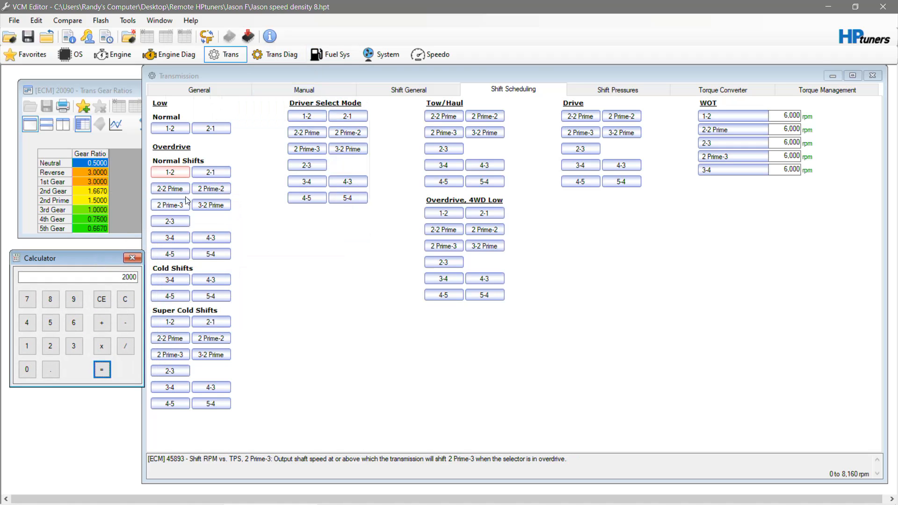
{"action": "left_click", "coordinate": [173, 223]}
{"action": "left_click", "coordinate": [173, 223]}
{"action": "left_click_drag", "start_coordinate": [262, 210], "coordinate": [338, 142]}
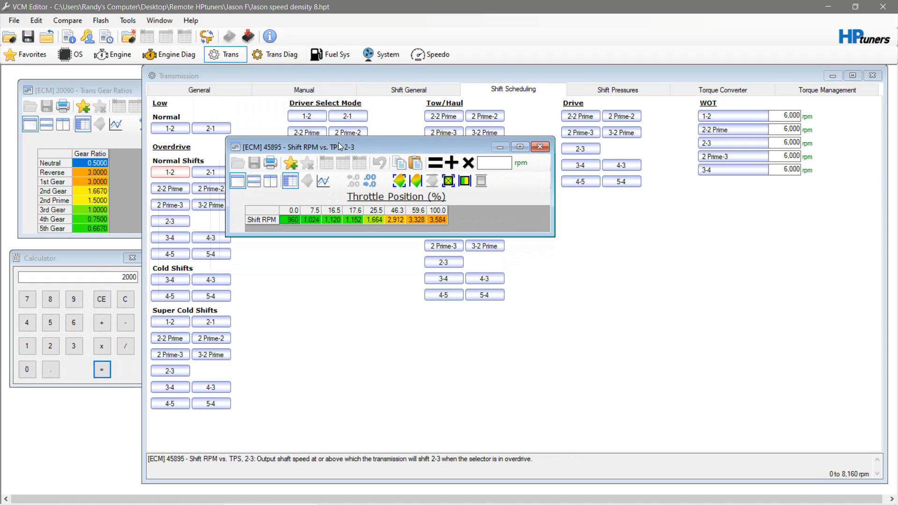
- Calculate 6000 divided by the 2nd gear ratio of 1.667
{"action": "left_click", "coordinate": [75, 325]}
{"action": "left_click", "coordinate": [28, 372]}
{"action": "left_click", "coordinate": [28, 372]}
{"action": "left_click", "coordinate": [28, 372]}
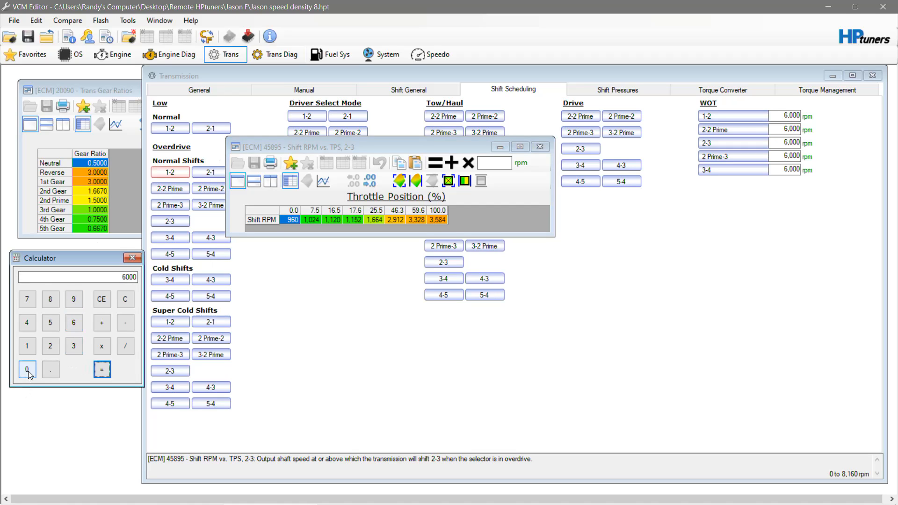
{"action": "left_click", "coordinate": [127, 348]}
{"action": "left_click", "coordinate": [27, 346]}
{"action": "left_click", "coordinate": [50, 370]}
{"action": "left_click", "coordinate": [74, 323]}
{"action": "left_click", "coordinate": [74, 323]}
{"action": "left_click", "coordinate": [27, 299]}
{"action": "left_click", "coordinate": [106, 370]}
- Set the 2-3 shift RPM at 100% throttle to 3584 and close the table
{"action": "left_click", "coordinate": [439, 220]}
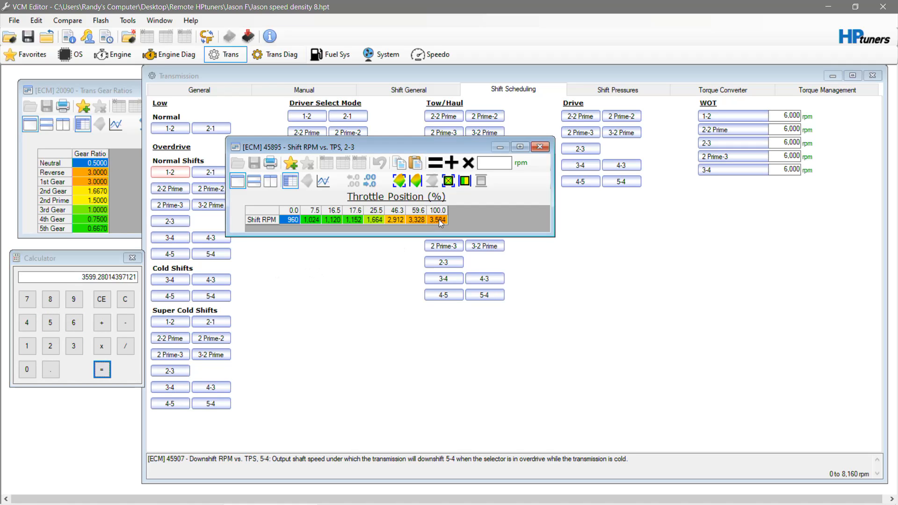
{"action": "type", "text": "3,5"}
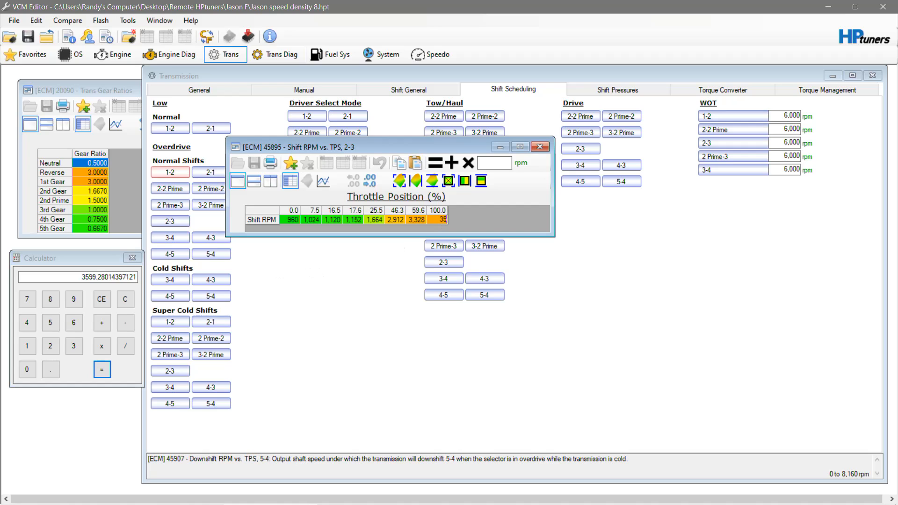
{"action": "type", "text": "84"}
{"action": "key", "text": "Return"}
{"action": "left_click", "coordinate": [540, 147]}
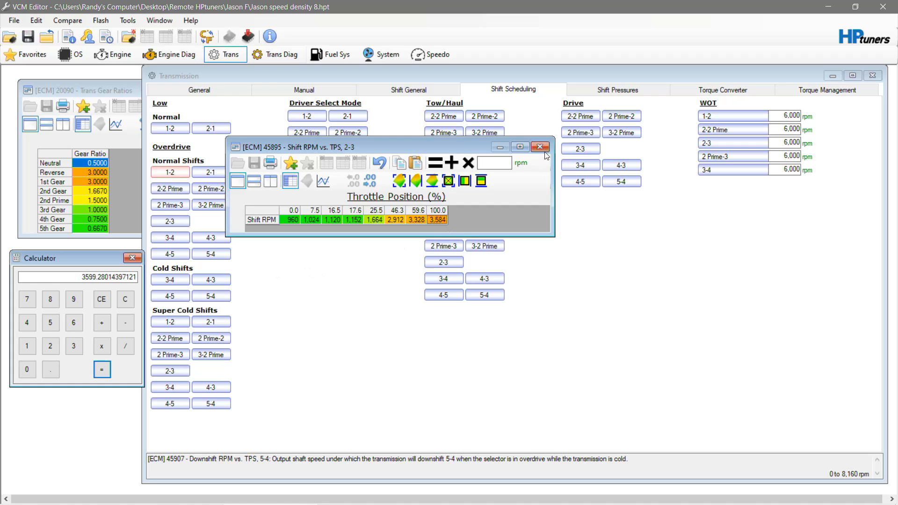
- Check the overdrive normal 3-4 shift RPM table against 6000 divided by the 3rd gear ratio of 1, and close it
{"action": "left_click", "coordinate": [189, 237]}
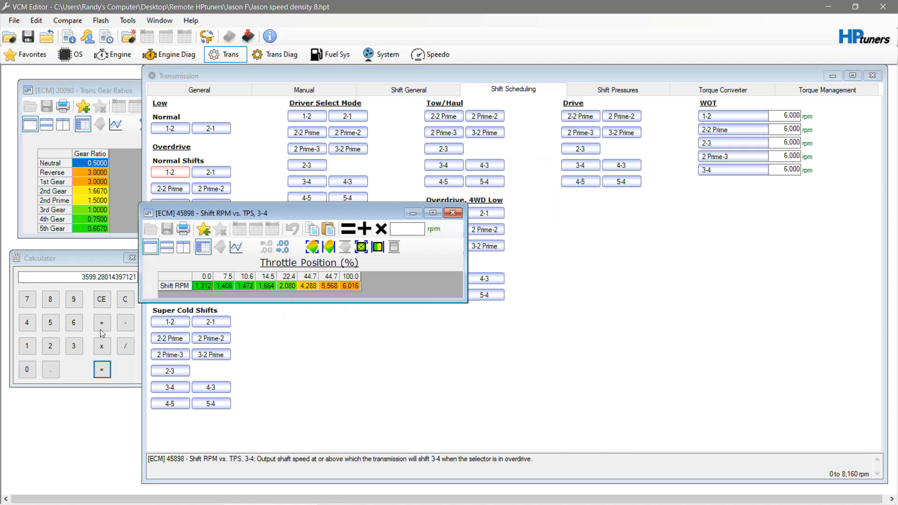
{"action": "left_click", "coordinate": [74, 323]}
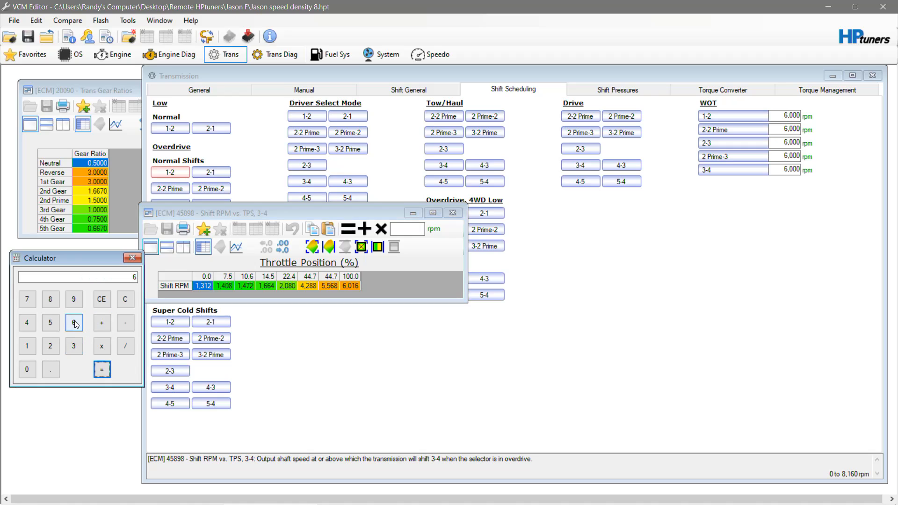
{"action": "left_click", "coordinate": [27, 370]}
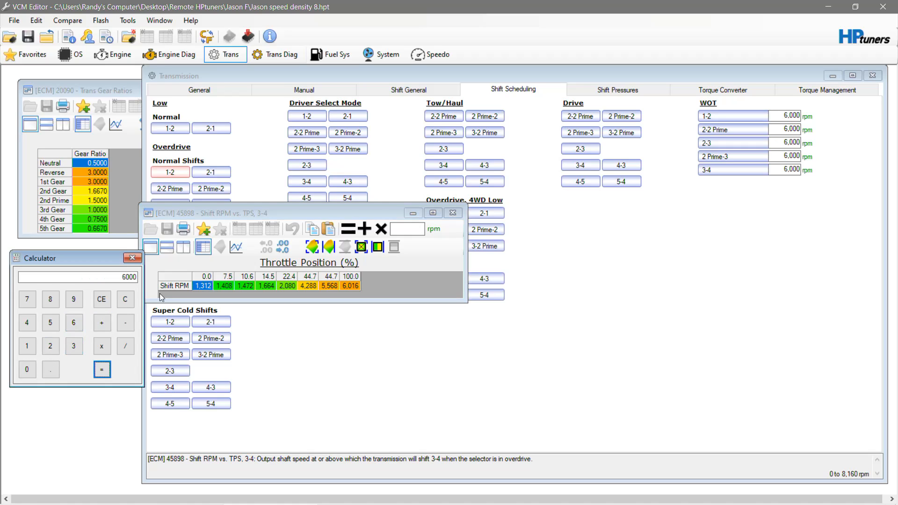
{"action": "left_click", "coordinate": [126, 346]}
{"action": "left_click", "coordinate": [27, 346]}
{"action": "left_click", "coordinate": [51, 370]}
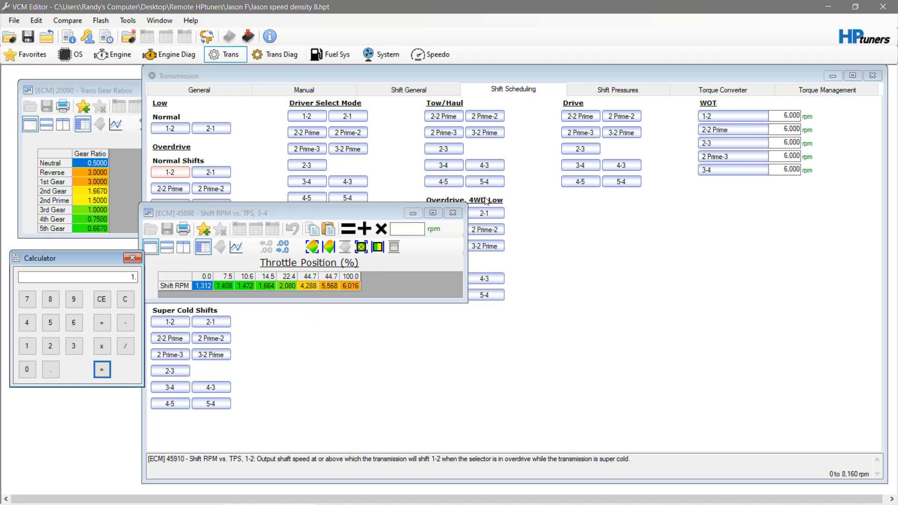
{"action": "left_click", "coordinate": [453, 213]}
- Check the overdrive normal 4-5 shift RPM table against 6000 divided by the 4th gear ratio of 0.75, and close it
{"action": "left_click", "coordinate": [164, 253]}
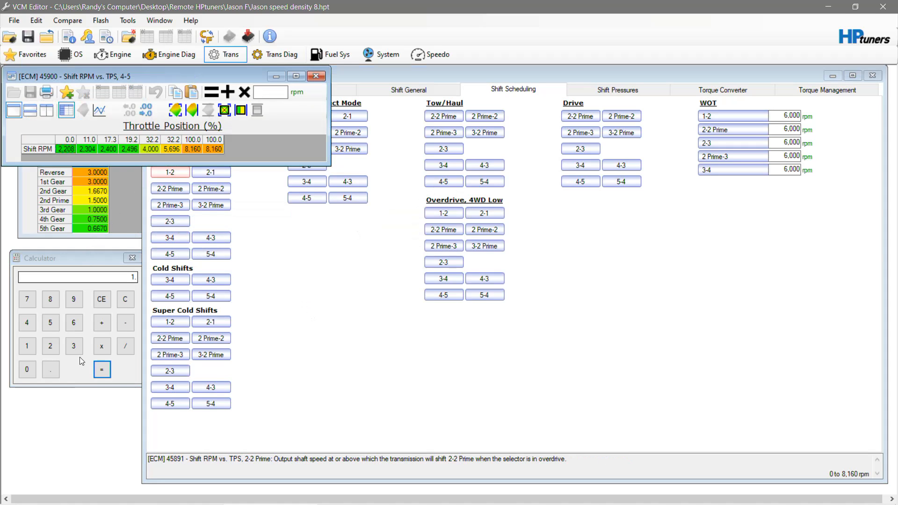
{"action": "left_click", "coordinate": [73, 322]}
{"action": "left_click", "coordinate": [27, 370]}
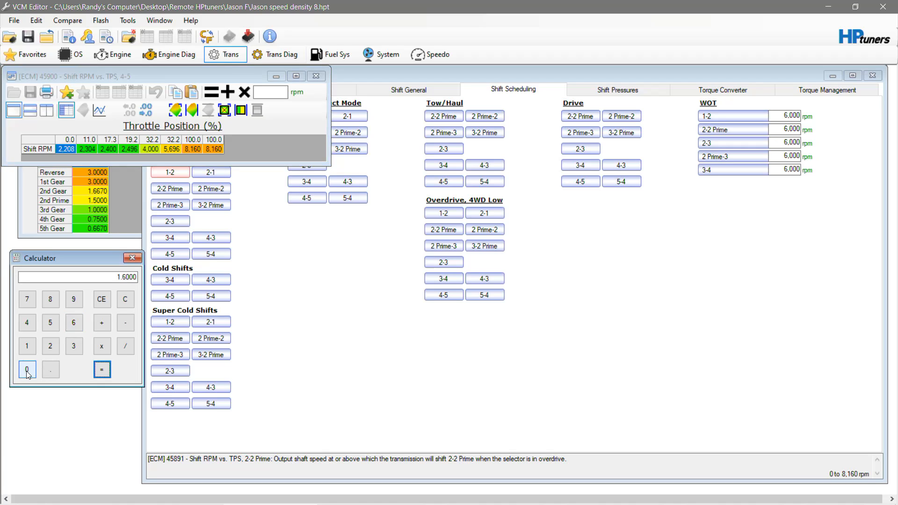
{"action": "left_click", "coordinate": [129, 301]}
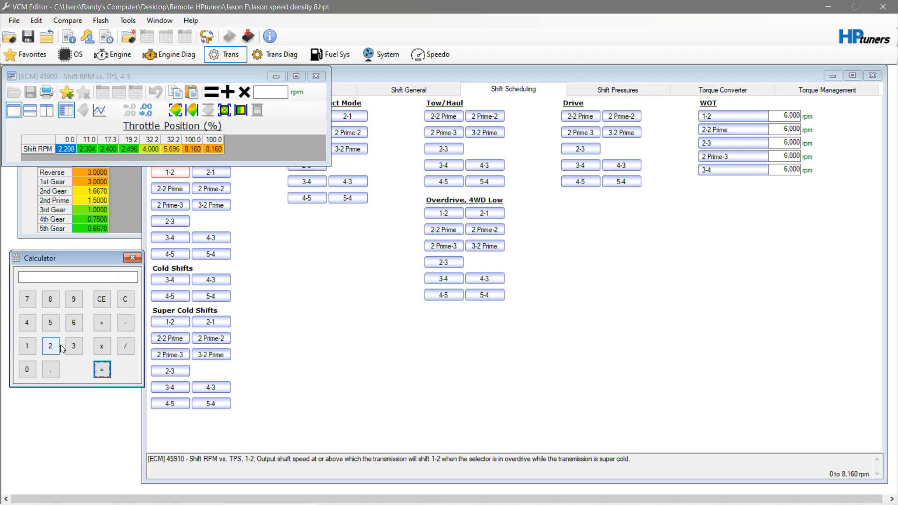
{"action": "left_click", "coordinate": [72, 324]}
{"action": "left_click", "coordinate": [27, 370]}
{"action": "left_click", "coordinate": [27, 370]}
{"action": "left_click", "coordinate": [27, 370]}
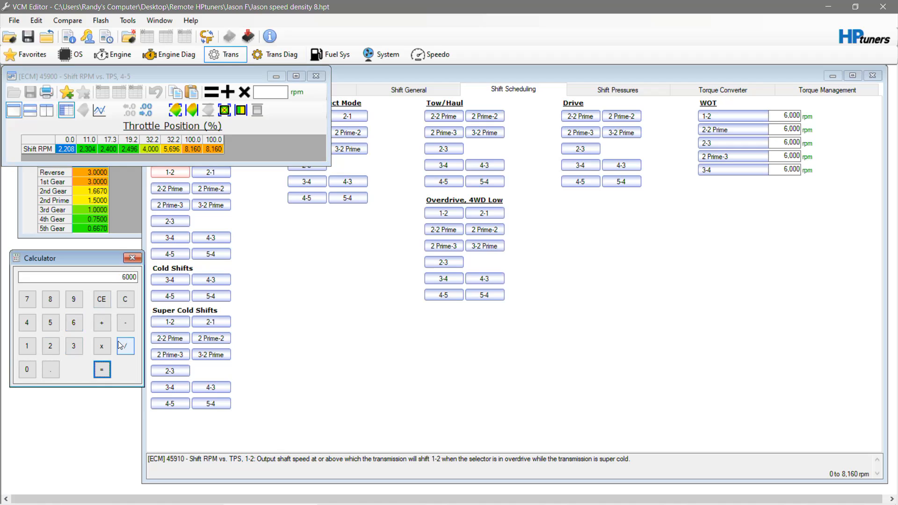
{"action": "left_click", "coordinate": [123, 346]}
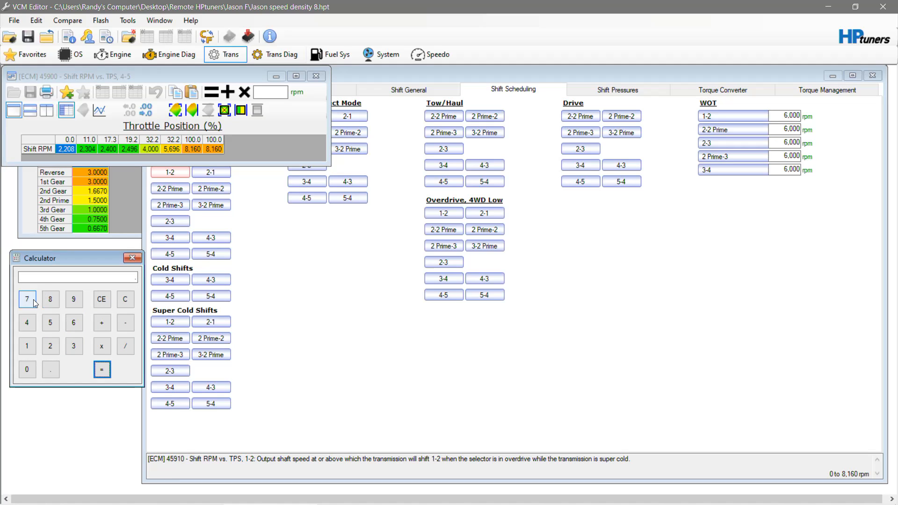
{"action": "type", "text": "8000"}
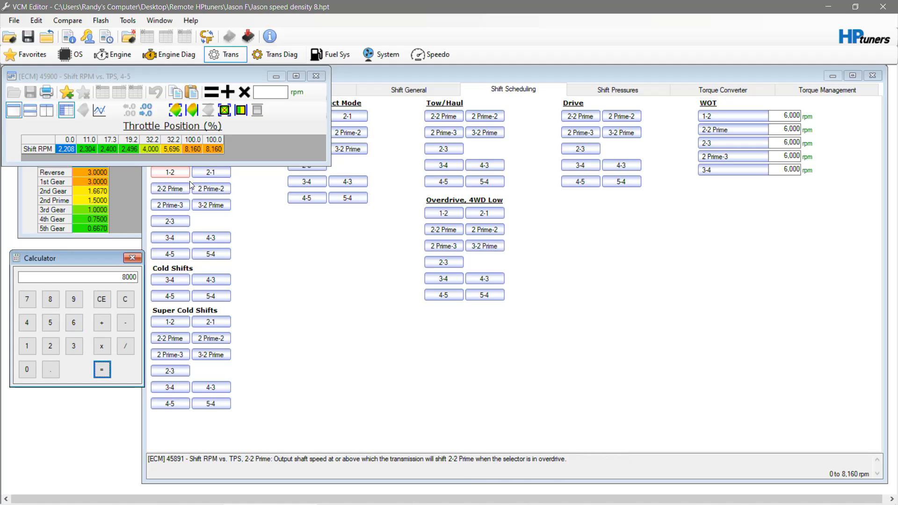
{"action": "left_click", "coordinate": [215, 151]}
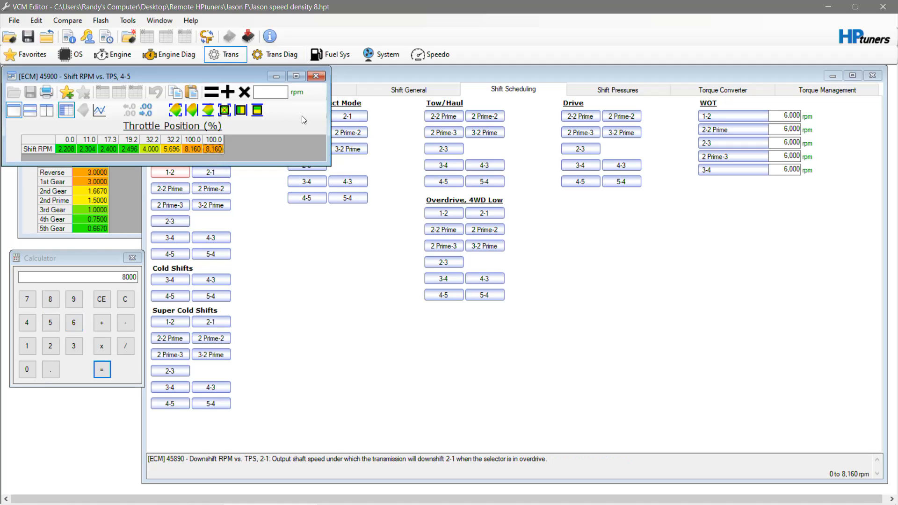
{"action": "left_click", "coordinate": [317, 76]}
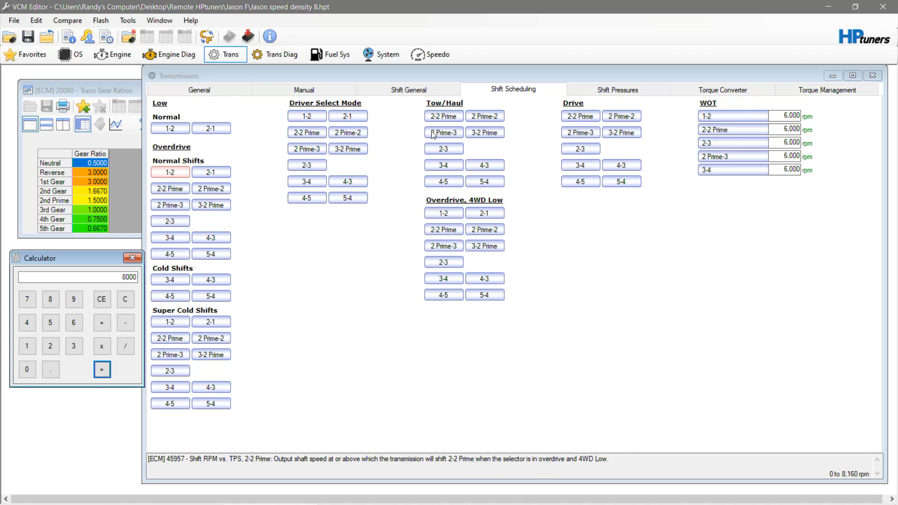
- Close the calculator and the transmission gear ratios table
{"action": "left_click", "coordinate": [292, 219]}
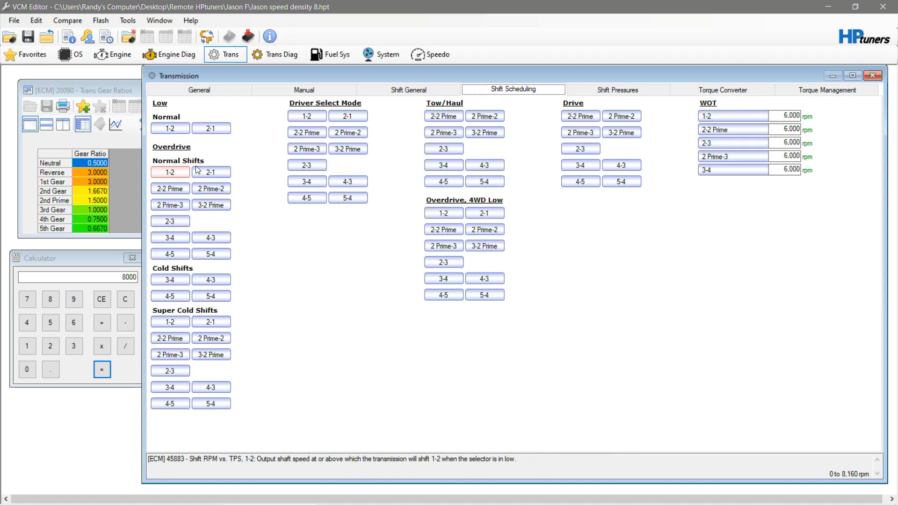
{"action": "left_click", "coordinate": [108, 260]}
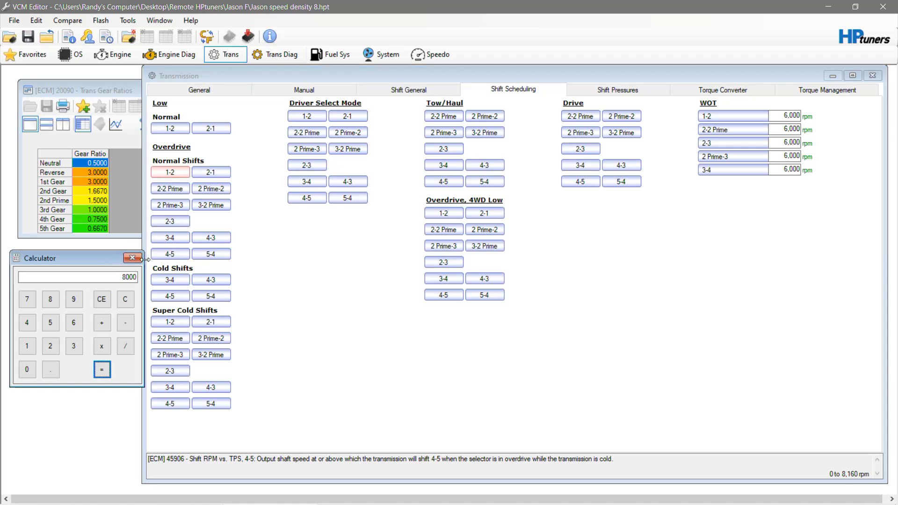
{"action": "left_click", "coordinate": [132, 257]}
{"action": "left_click", "coordinate": [125, 91]}
{"action": "left_click", "coordinate": [332, 90]}
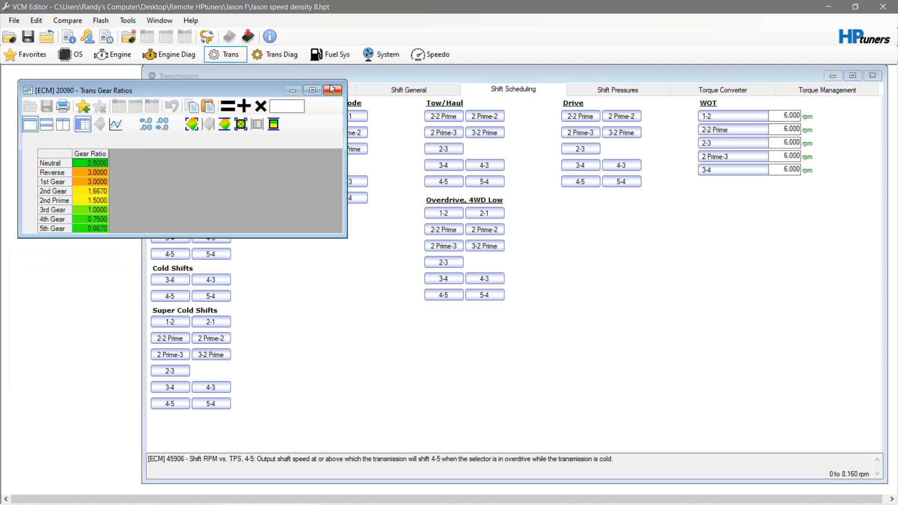
- Review the general shift pressure settings and the maximum line pressure table, and close the table
{"action": "left_click", "coordinate": [591, 85]}
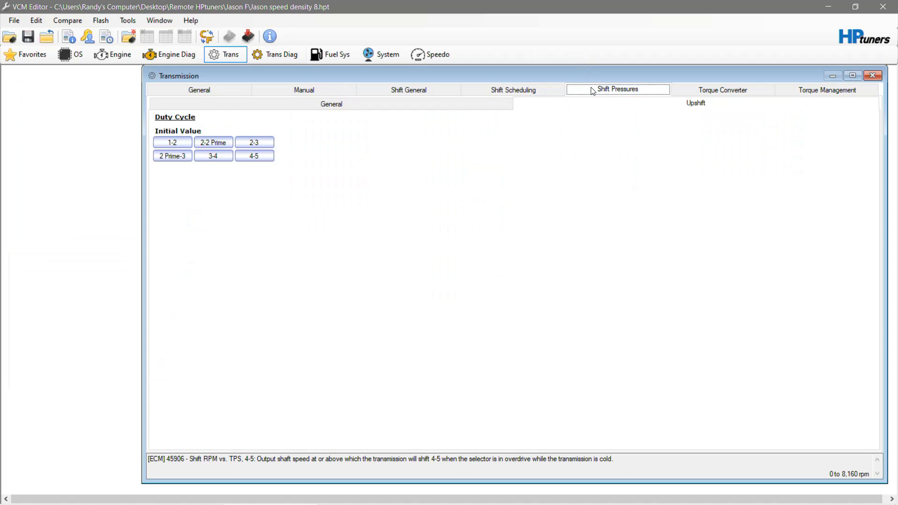
{"action": "left_click", "coordinate": [381, 105]}
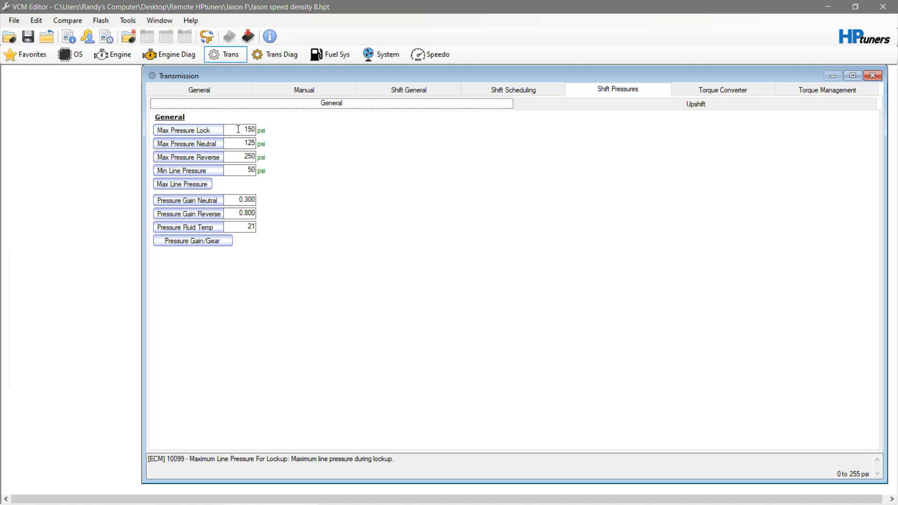
{"action": "left_click", "coordinate": [199, 187]}
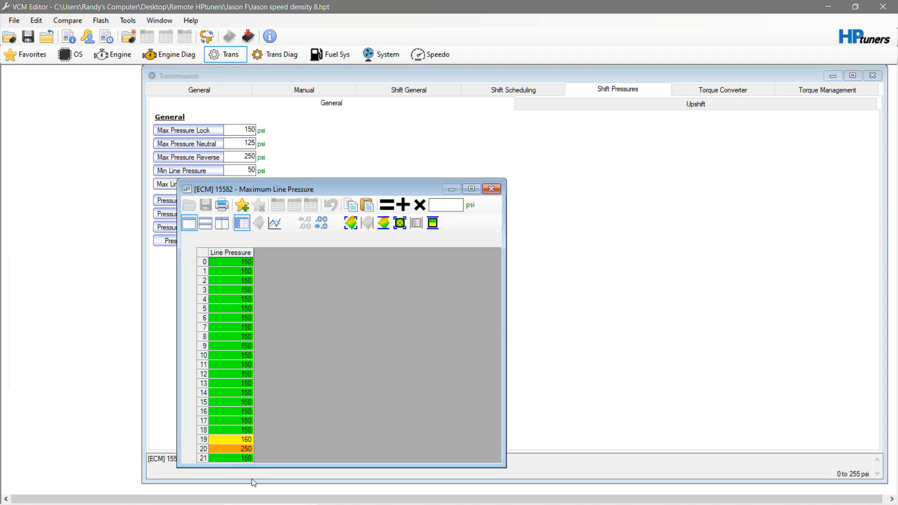
{"action": "left_click", "coordinate": [492, 189]}
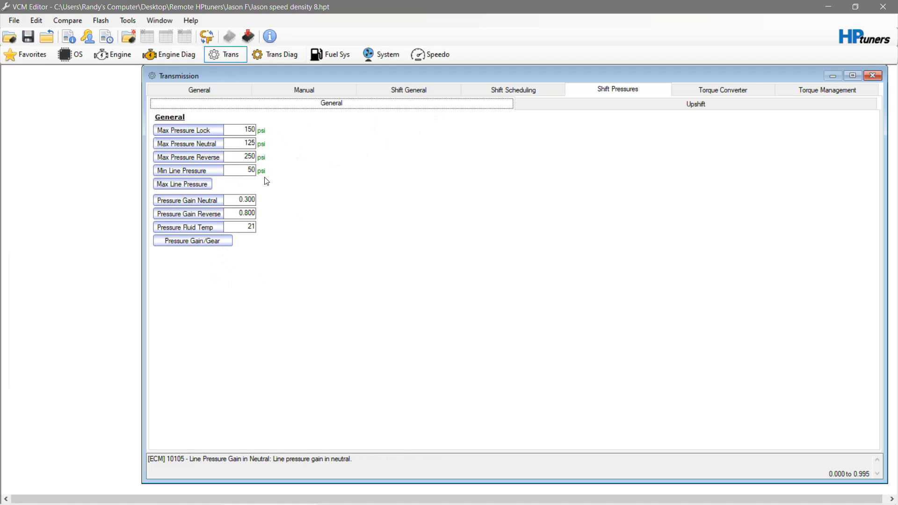
- Examine the initial duty cycle table for the 1-2 upshift, and close it
{"action": "left_click", "coordinate": [623, 103]}
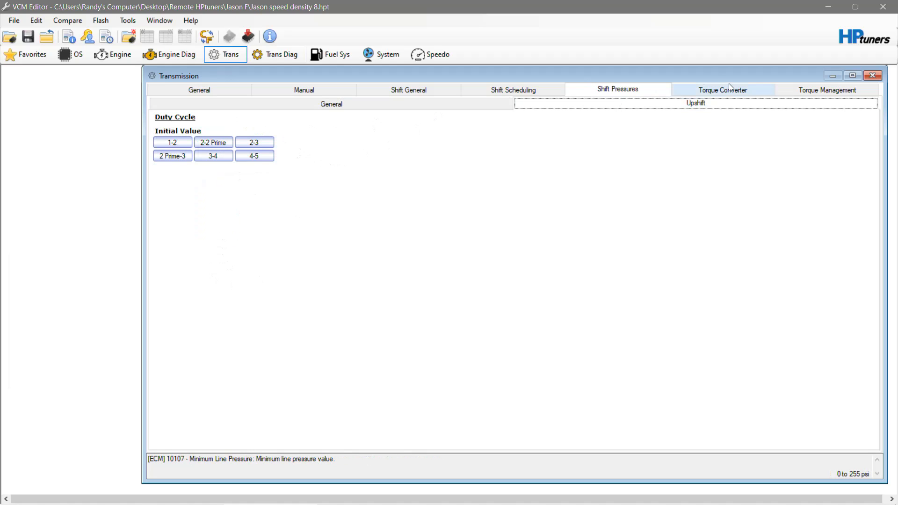
{"action": "left_click", "coordinate": [170, 144]}
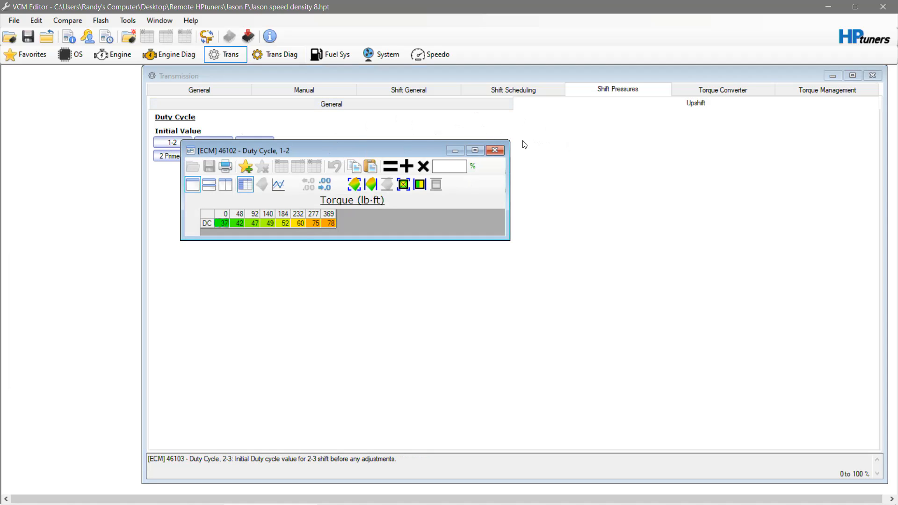
{"action": "left_click", "coordinate": [504, 150]}
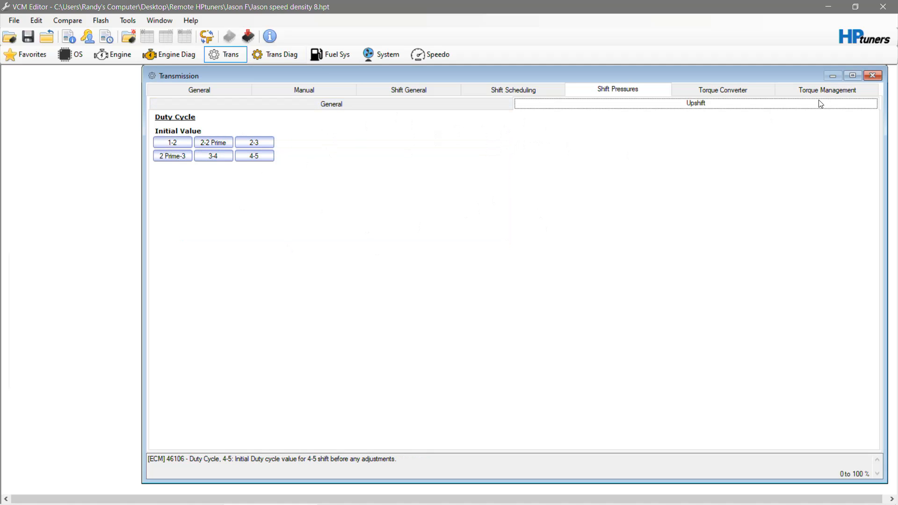
- Set the torque converter's alternate mode partial TCC apply speeds for 2nd Gear and 2nd Prime to 60,000 rpm
{"action": "left_click", "coordinate": [753, 94]}
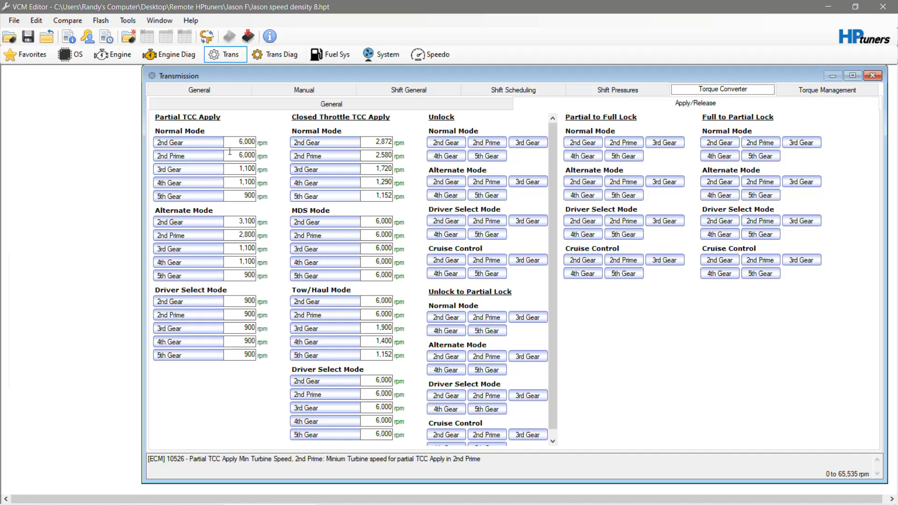
{"action": "left_click_drag", "start_coordinate": [237, 222], "coordinate": [490, 175]}
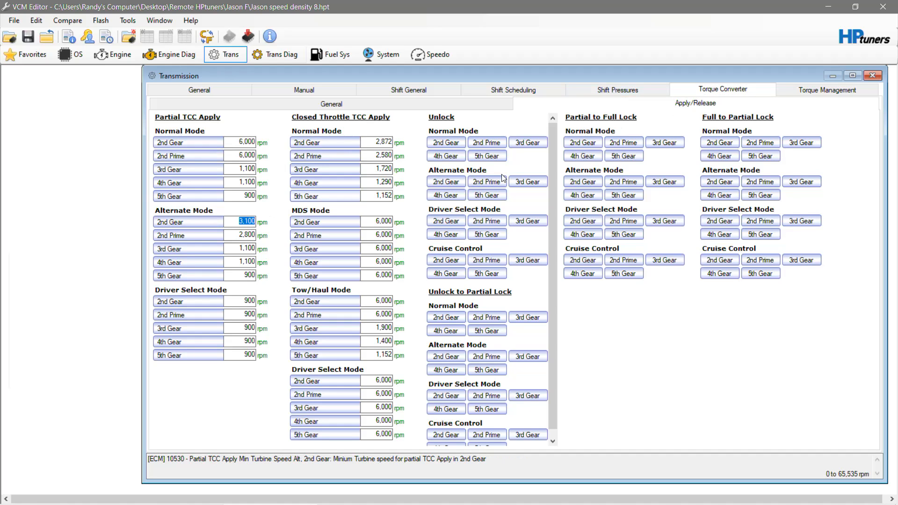
{"action": "type", "text": "60,000"}
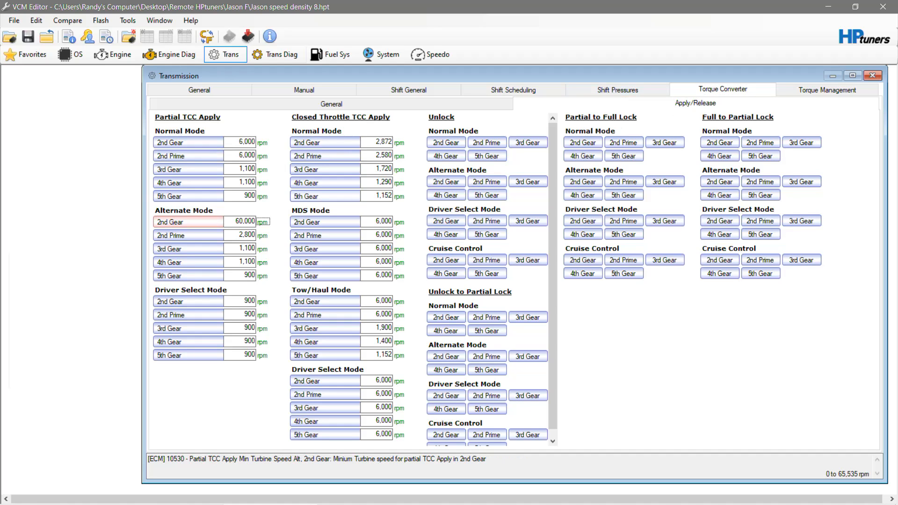
{"action": "key", "text": "Tab"}
{"action": "type", "text": "60000"}
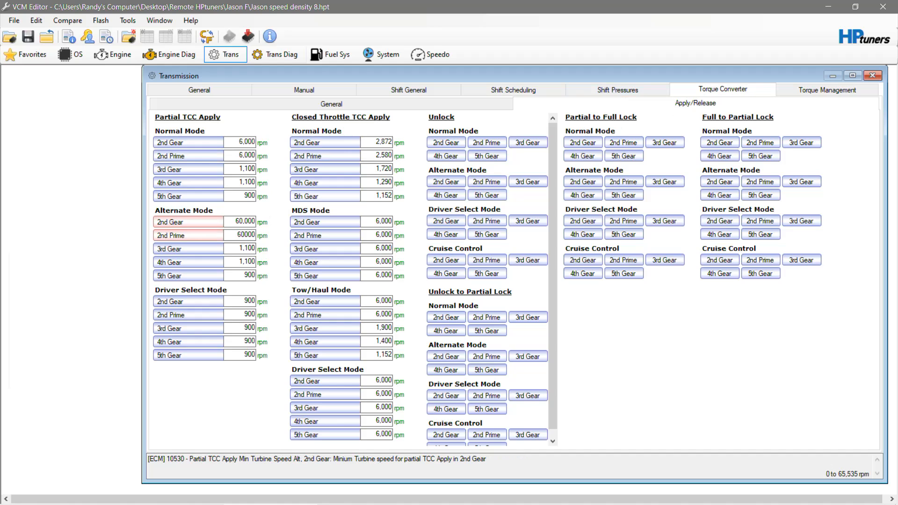
{"action": "key", "text": "Tab"}
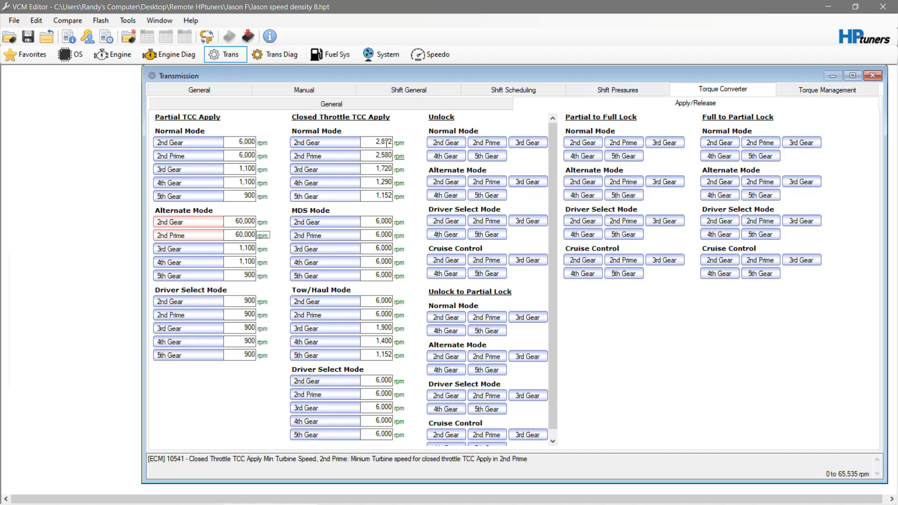
- Set the normal mode partial TCC apply speeds for 2nd Gear and 2nd Prime to 60,000 rpm
{"action": "left_click", "coordinate": [239, 143]}
{"action": "key", "text": "Tab"}
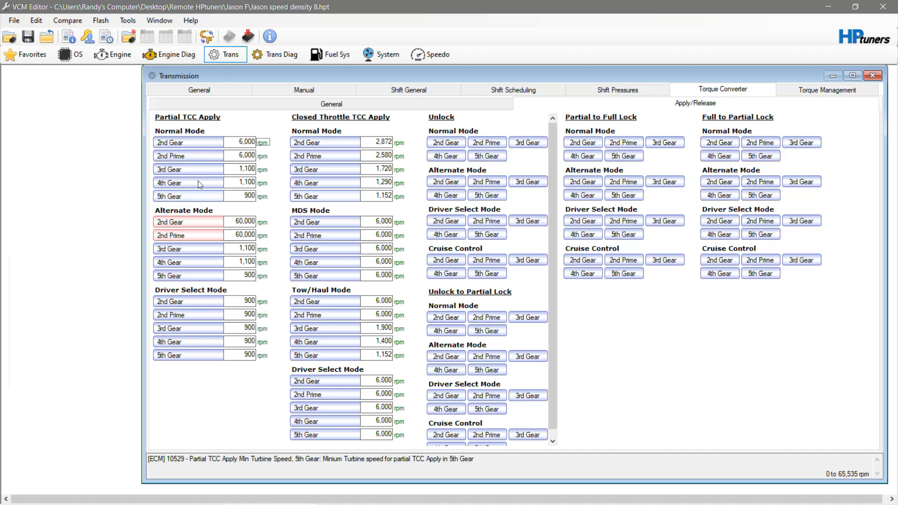
{"action": "left_click", "coordinate": [239, 143]}
{"action": "type", "text": "60000"}
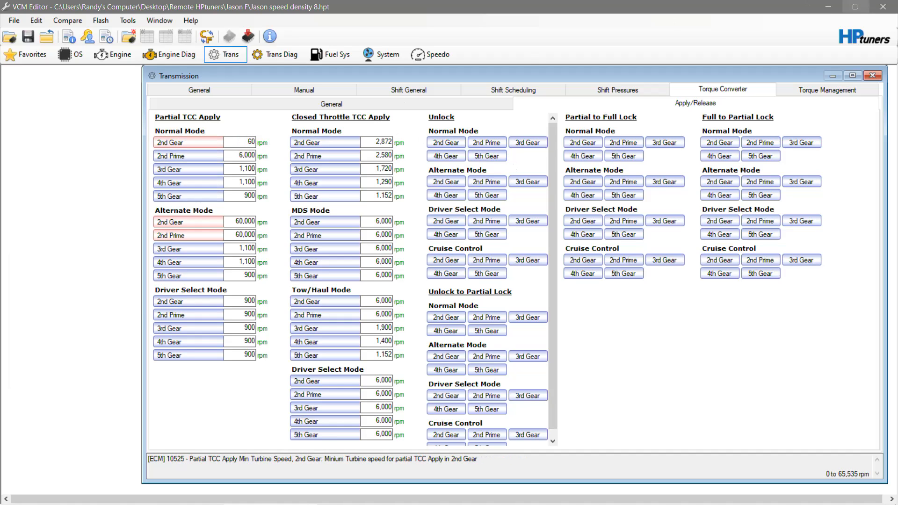
{"action": "key", "text": "Tab"}
{"action": "key", "text": "Tab"}
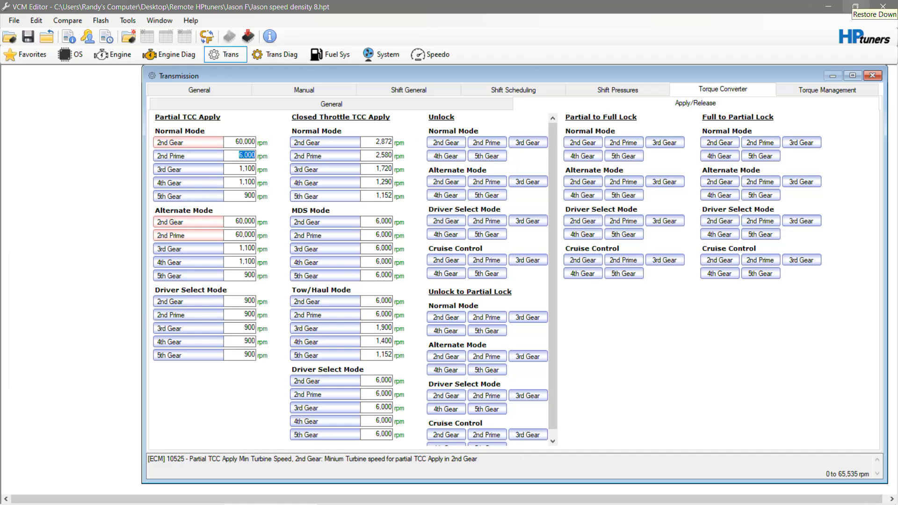
{"action": "type", "text": "60000"}
{"action": "key", "text": "Tab"}
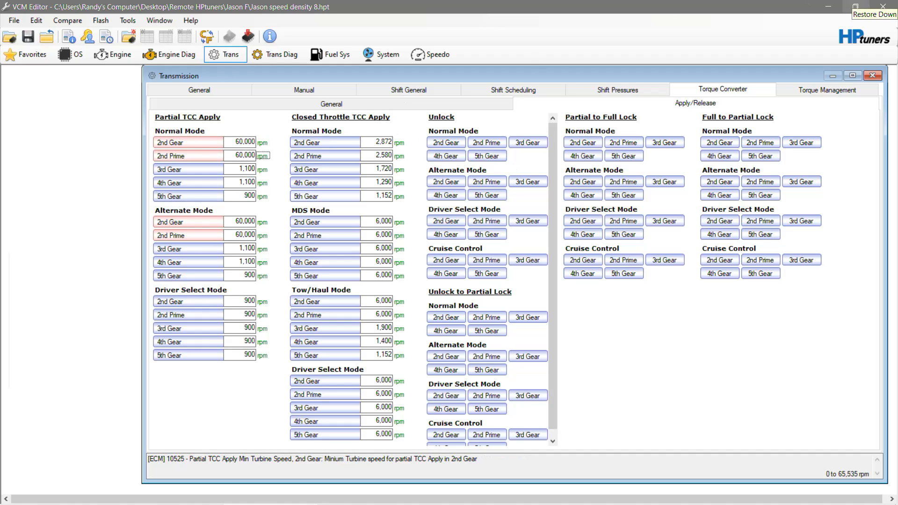
- Set the driver select mode partial TCC apply speeds for 2nd Gear and 2nd Prime to 60,000 rpm
{"action": "left_click", "coordinate": [240, 305]}
{"action": "type", "text": "60,0"}
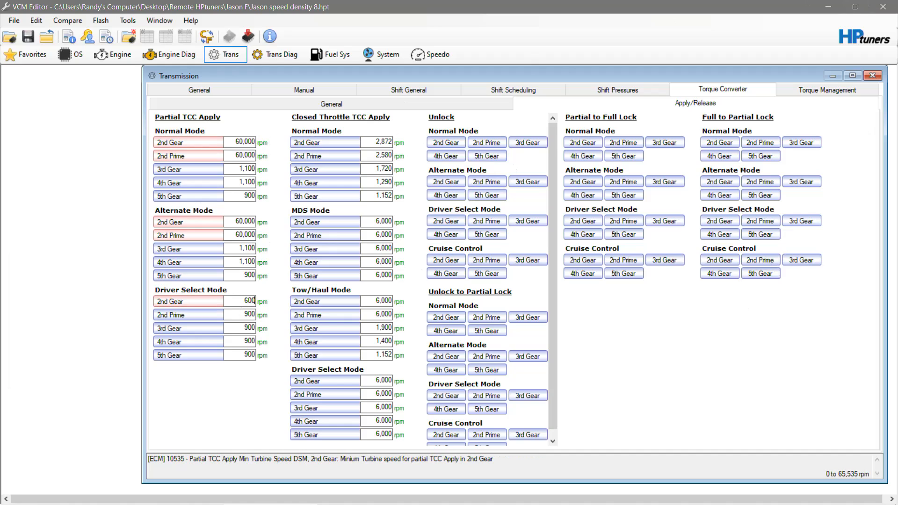
{"action": "type", "text": "00"}
{"action": "key", "text": "Return"}
{"action": "type", "text": "60000"}
{"action": "key", "text": "Tab"}
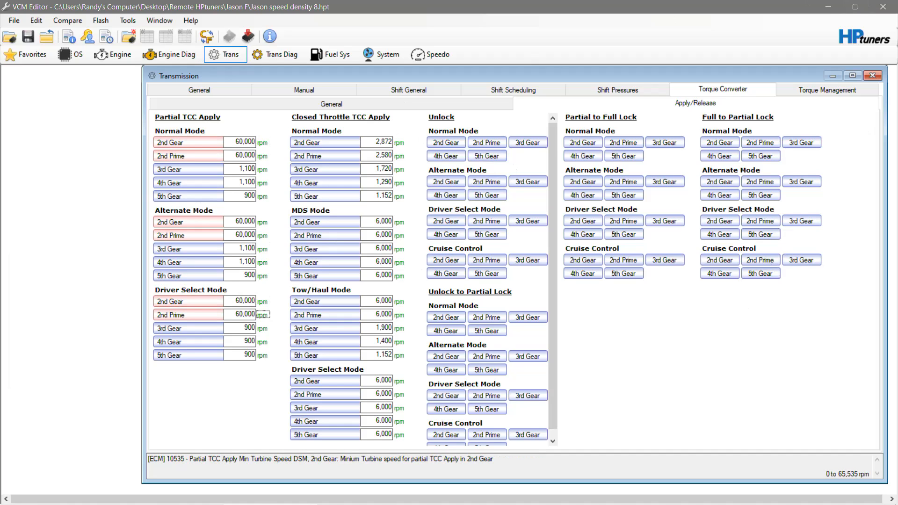
- Set the normal mode closed throttle TCC apply speed for 2nd Gear to 60,000 rpm
{"action": "left_click", "coordinate": [383, 141]}
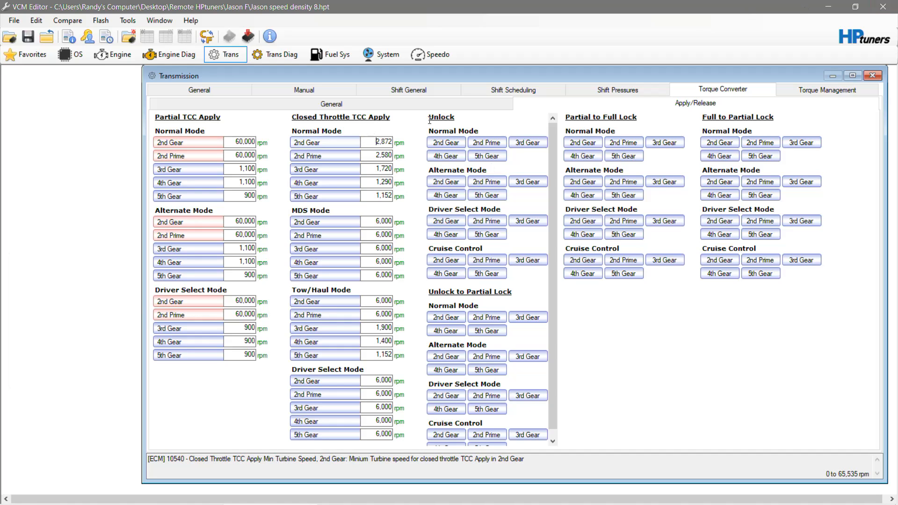
{"action": "type", "text": "60000"}
{"action": "key", "text": "Tab"}
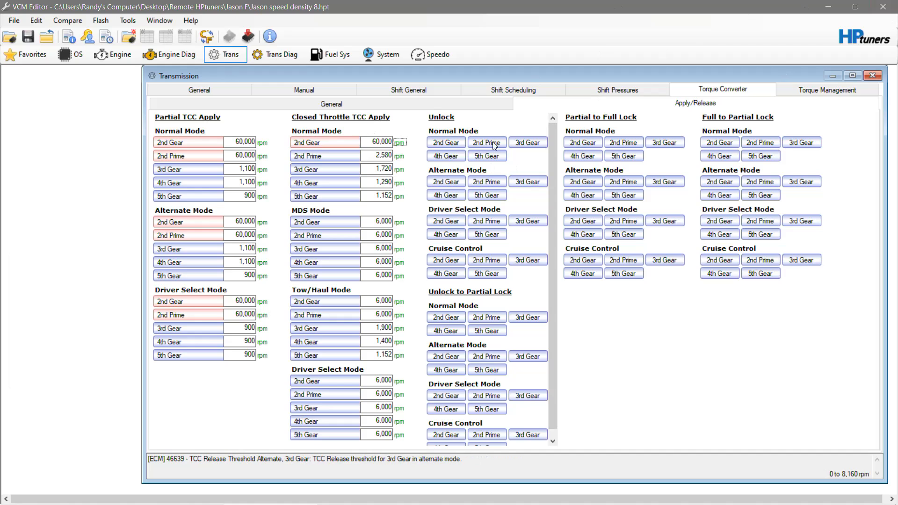
- Check the normal mode 2nd Gear TCC release threshold table and the torque management maximum torque per gear table, closing each
{"action": "left_click", "coordinate": [454, 142]}
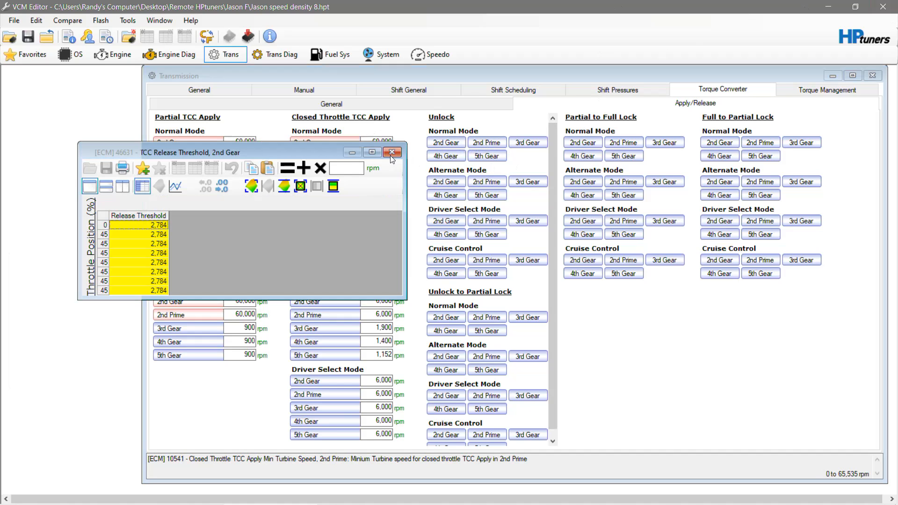
{"action": "left_click", "coordinate": [392, 152]}
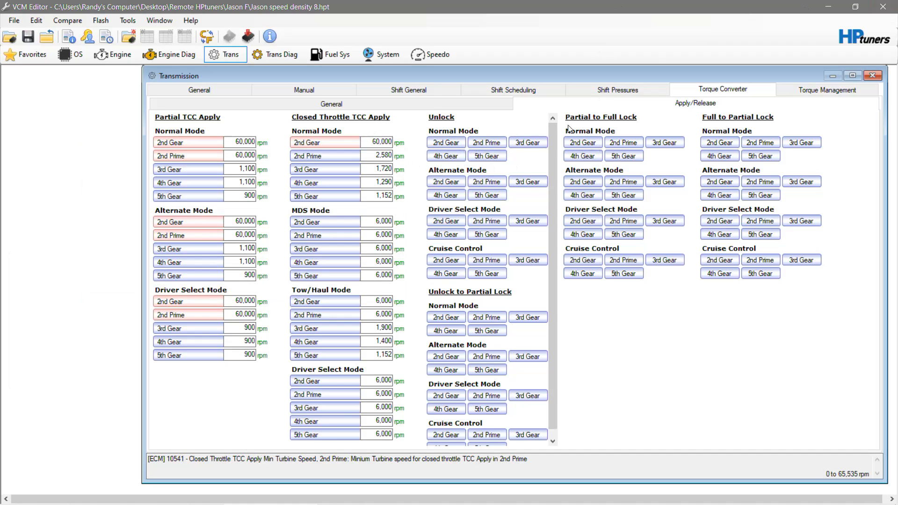
{"action": "left_click", "coordinate": [816, 88]}
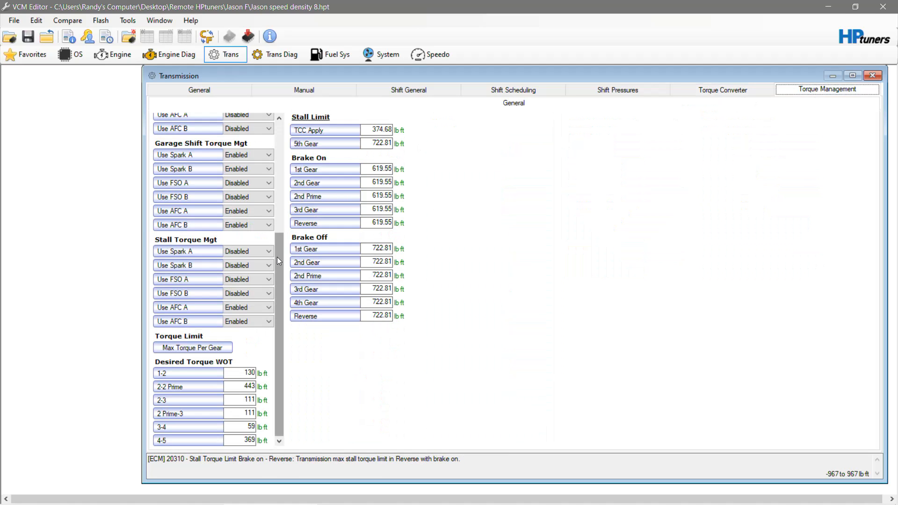
{"action": "left_click", "coordinate": [192, 351]}
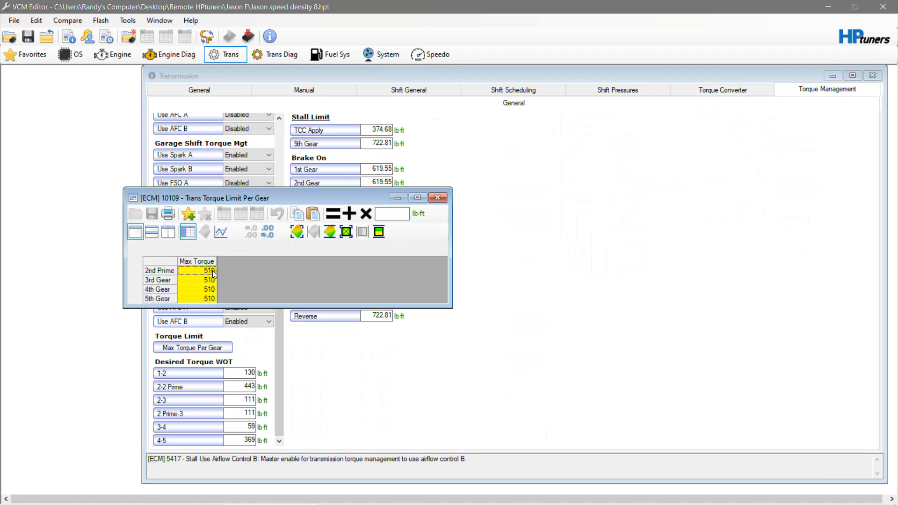
{"action": "left_click", "coordinate": [442, 200]}
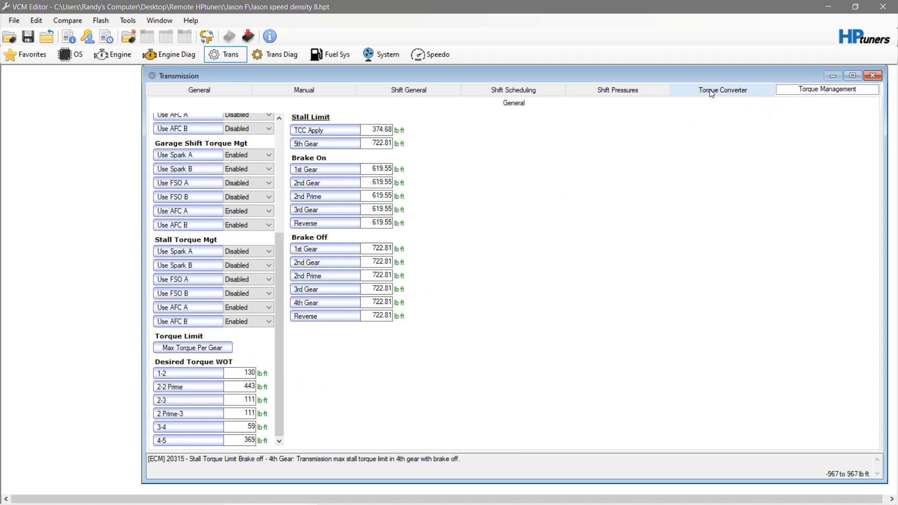
- Review the transmission's shift acceleration settings, skip shift settings and general settings
{"action": "left_click", "coordinate": [471, 93]}
{"action": "left_click", "coordinate": [425, 94]}
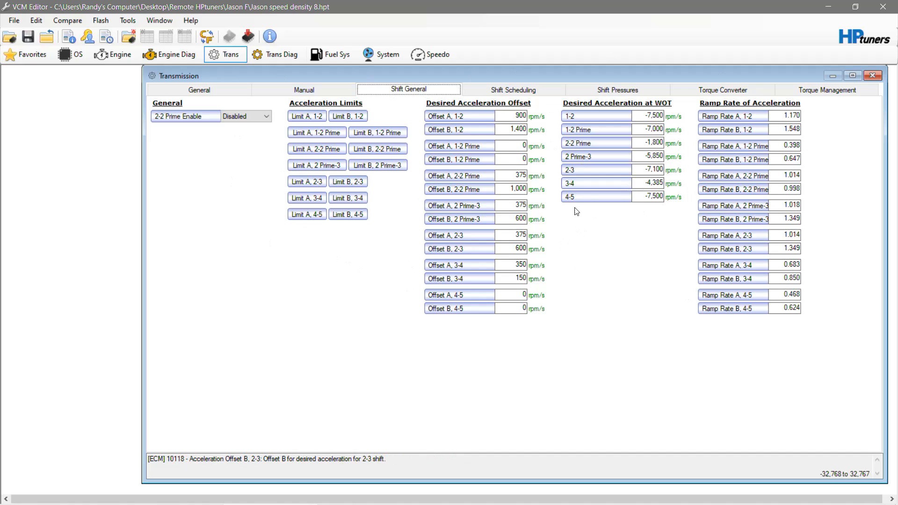
{"action": "left_click", "coordinate": [326, 94]}
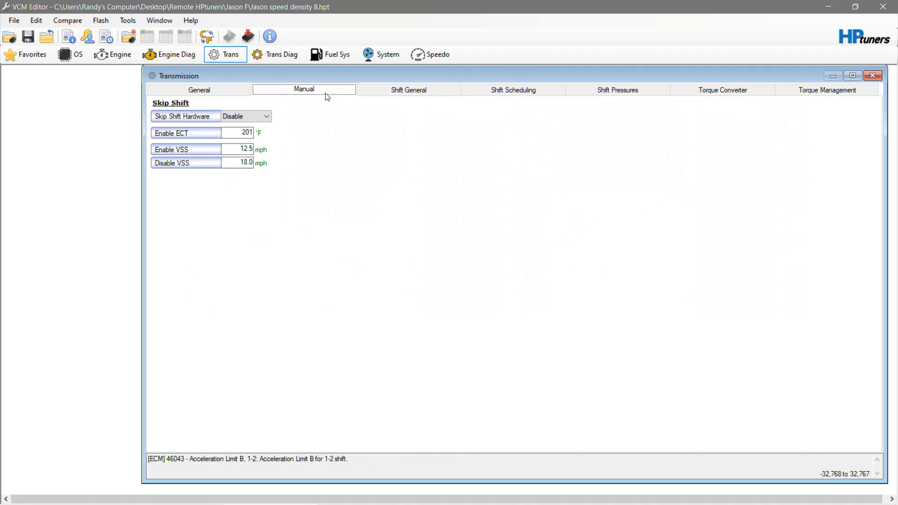
{"action": "left_click", "coordinate": [199, 90]}
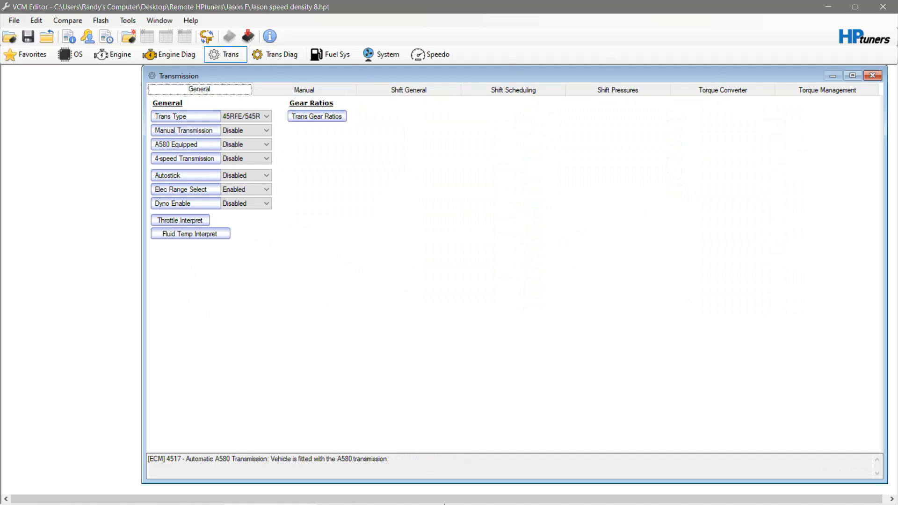
{"action": "left_click", "coordinate": [348, 496]}
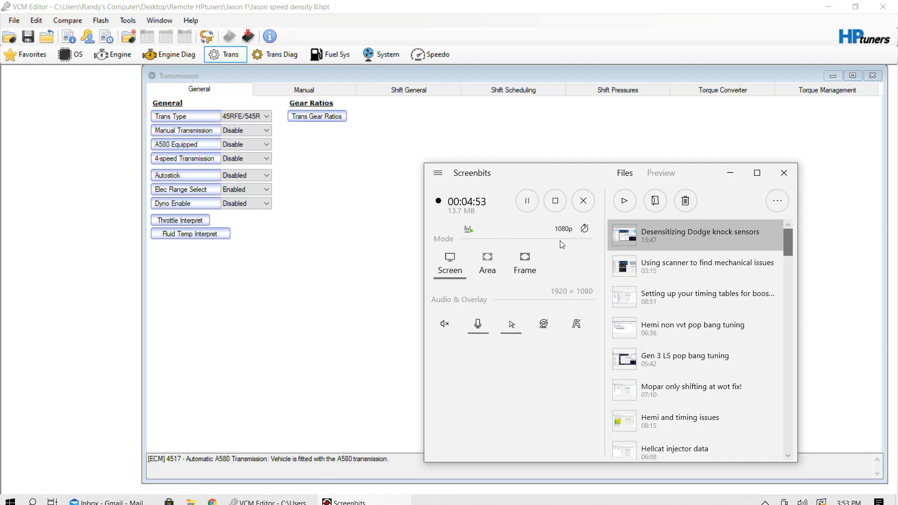